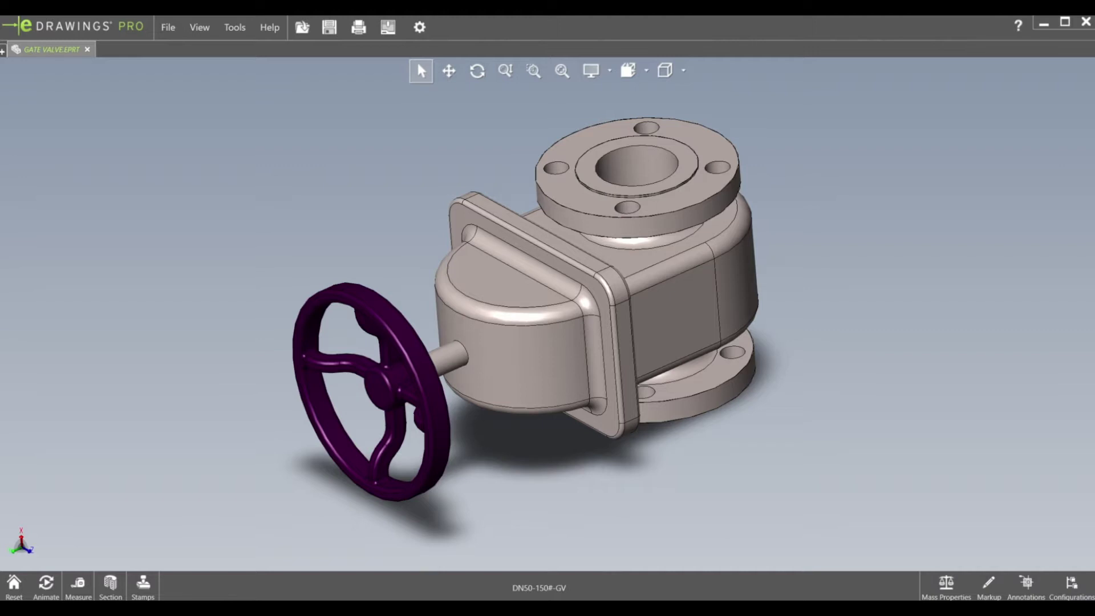
- Examine the gate valve's handwheel, body and flanges by orbiting and zooming the model from several angles
middle_drag(652, 254, 645, 252)
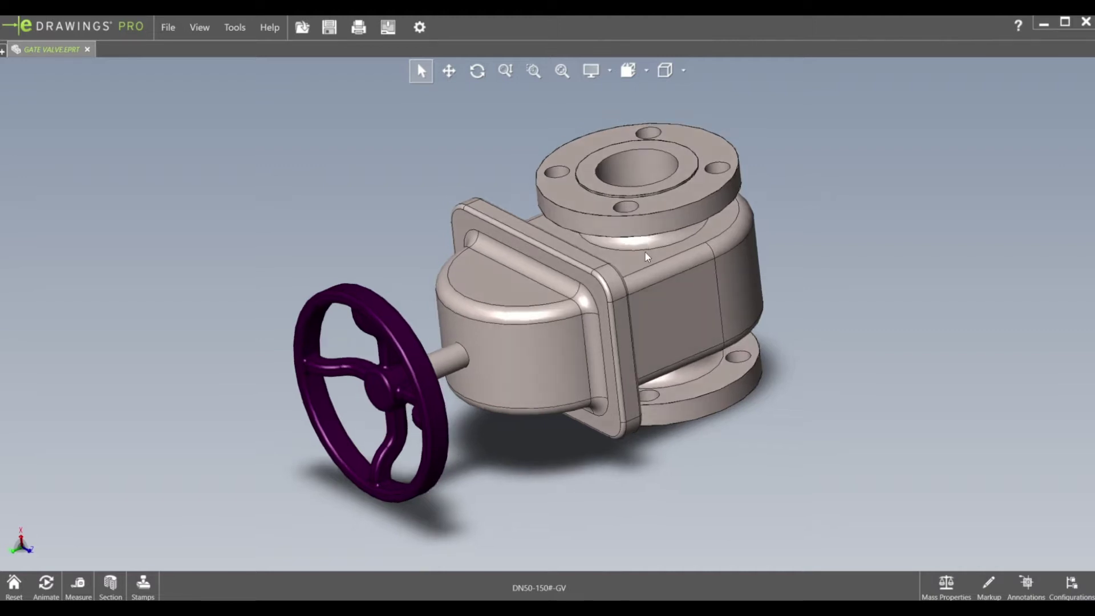
scroll(645, 252, down, 3)
scroll(645, 333, up, 7)
middle_drag(631, 348, 673, 323)
scroll(673, 323, up, 3)
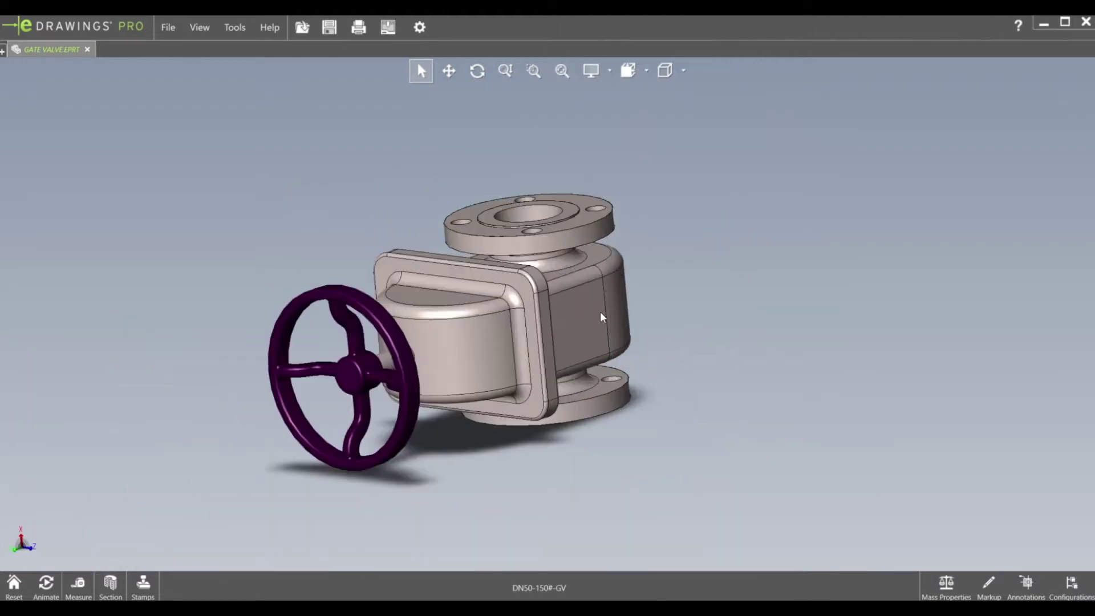
middle_drag(516, 328, 612, 332)
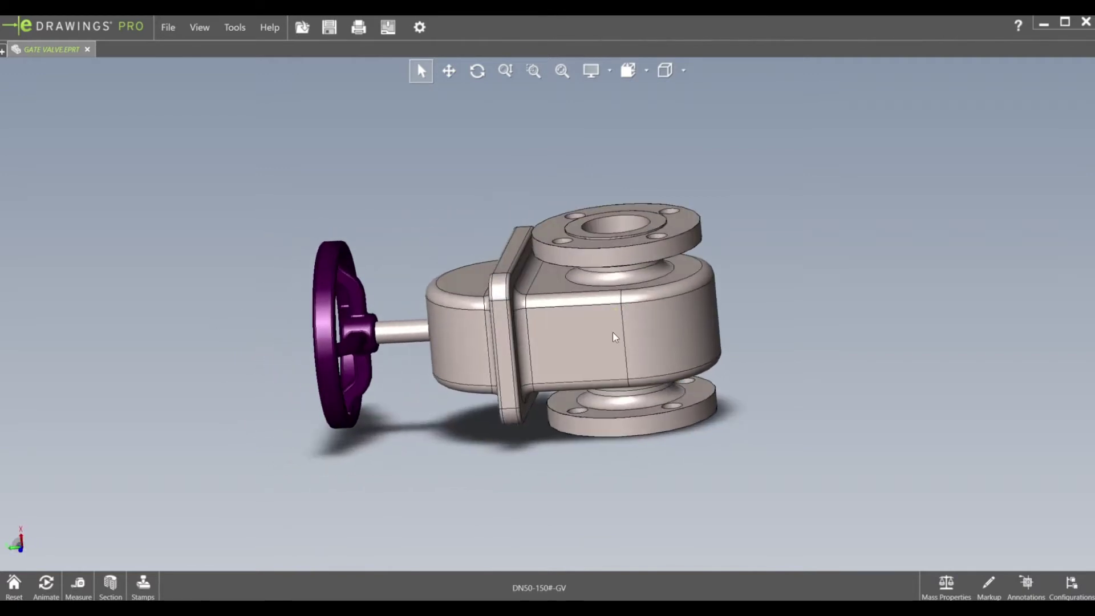
middle_drag(616, 281, 693, 307)
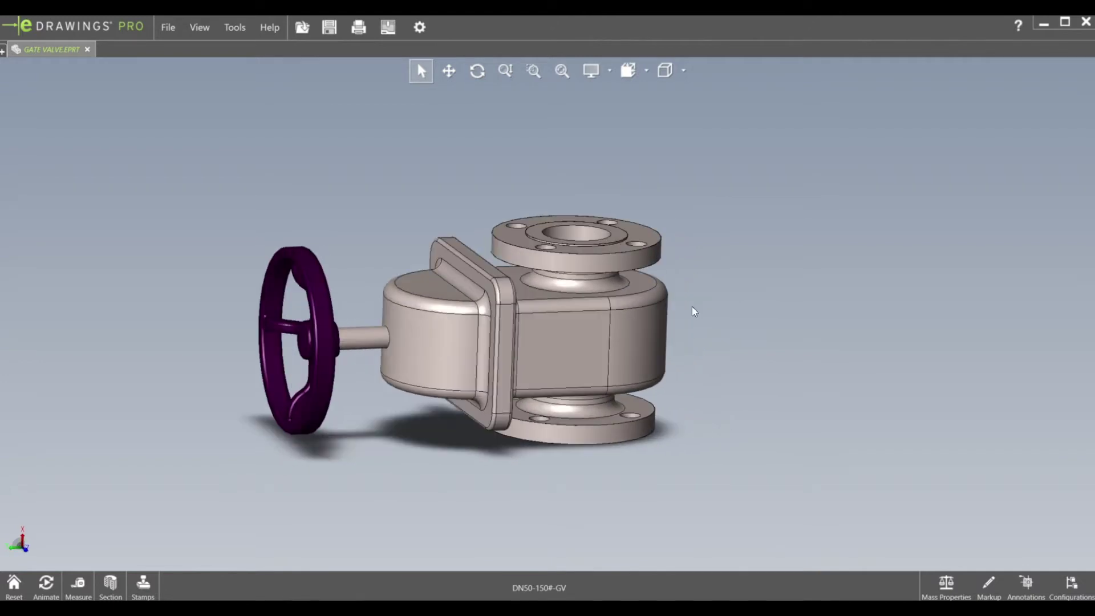
middle_drag(311, 280, 361, 311)
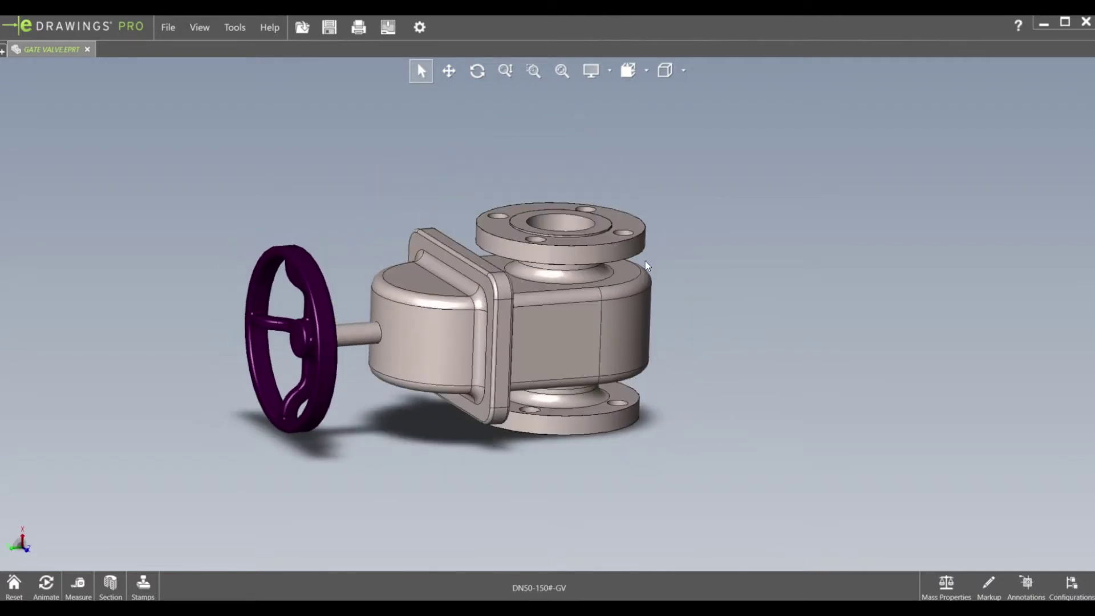
scroll(644, 279, up, 2)
scroll(642, 284, down, 2)
middle_drag(447, 326, 417, 358)
middle_drag(251, 311, 257, 308)
scroll(340, 311, up, 2)
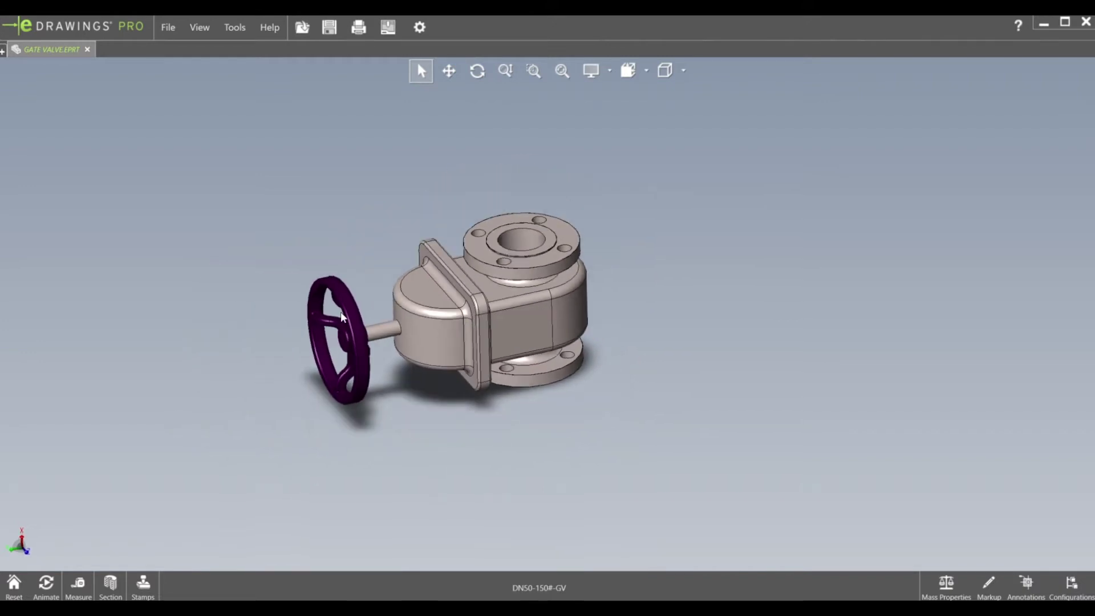
scroll(342, 305, up, 3)
scroll(600, 286, up, 2)
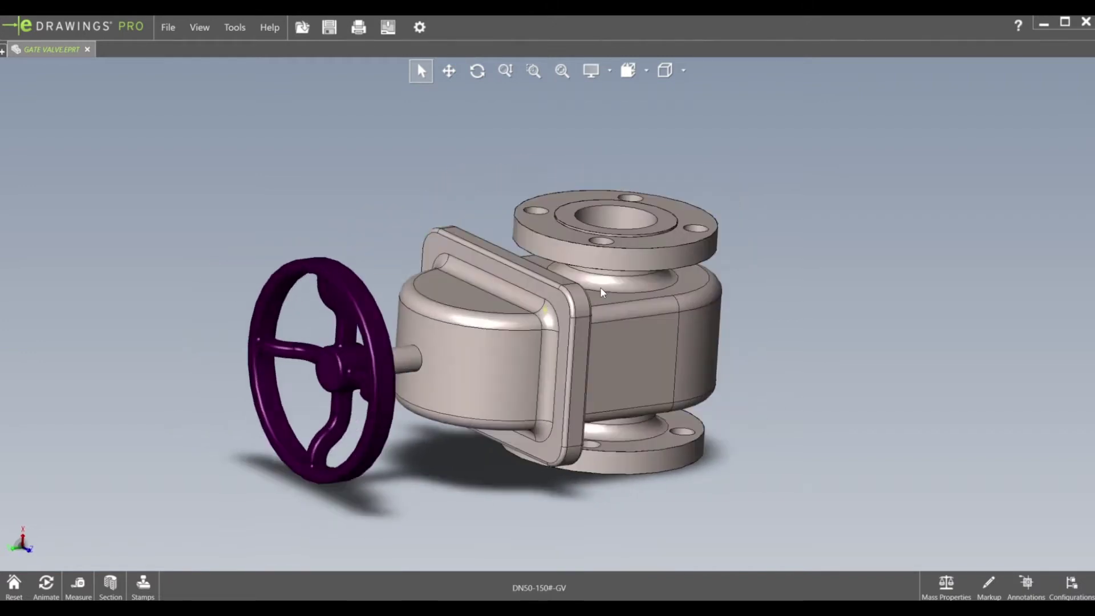
middle_drag(600, 286, 491, 293)
middle_drag(748, 294, 550, 371)
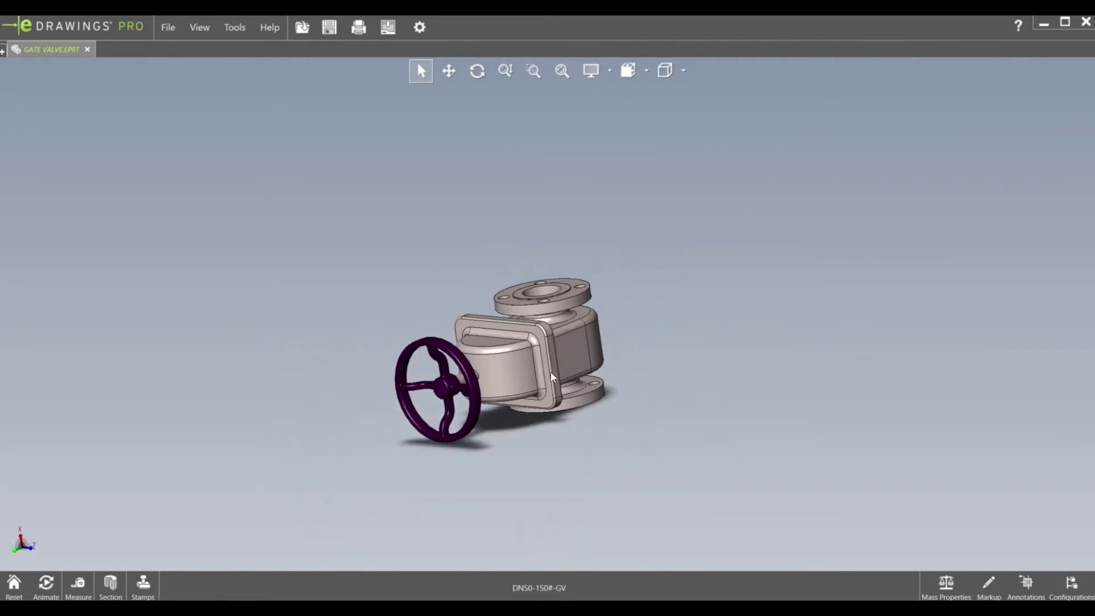
scroll(536, 370, up, 5)
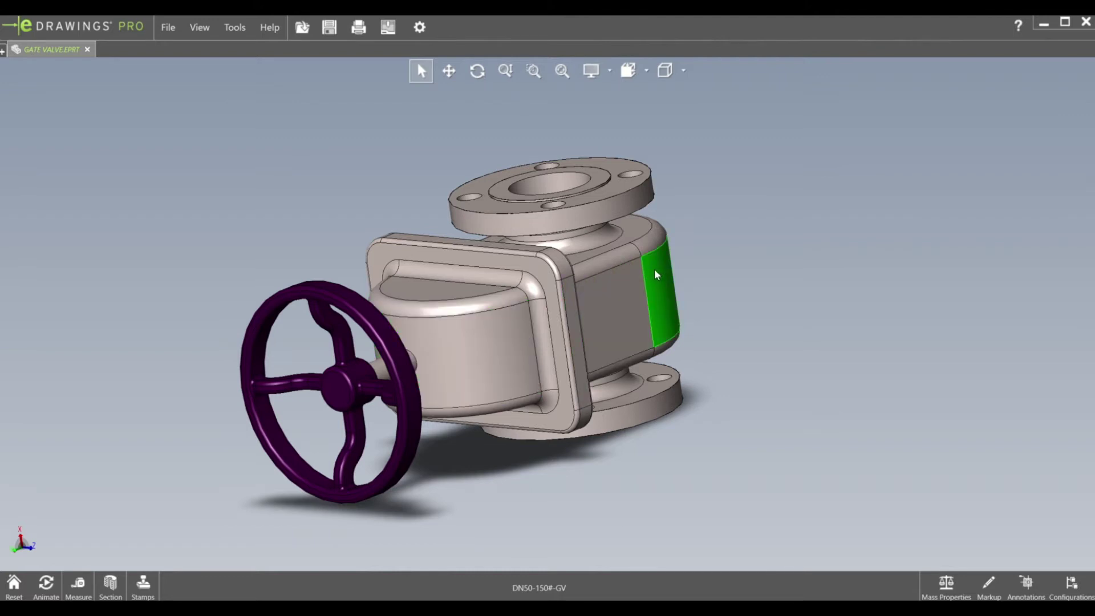
- Reposition the valve with the Pan tool and turn it with the Rotate tool to view it from above
click(450, 71)
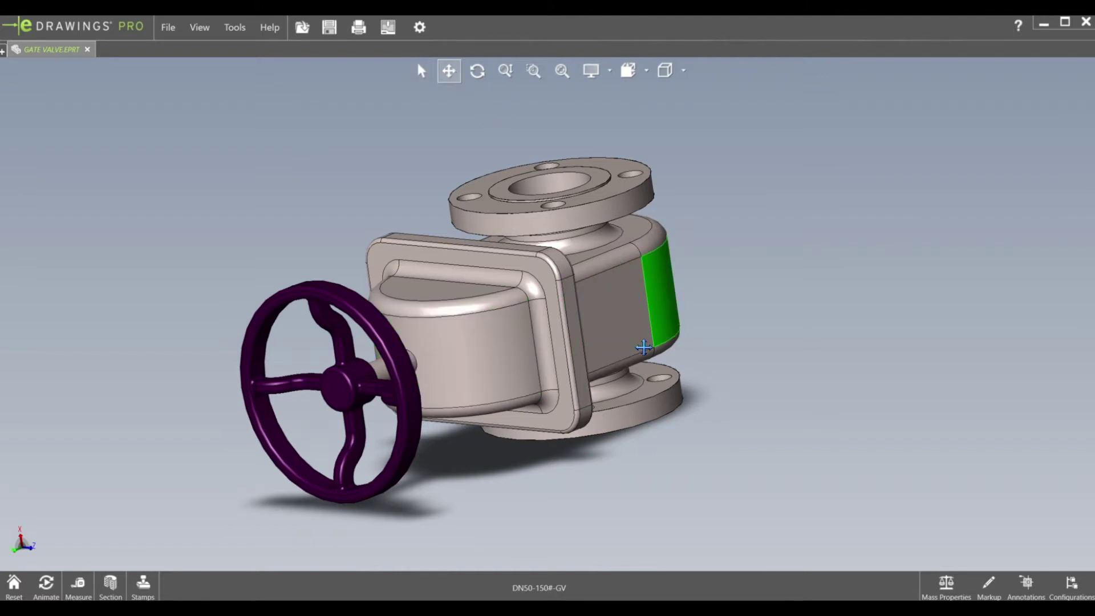
drag(643, 347, 663, 366)
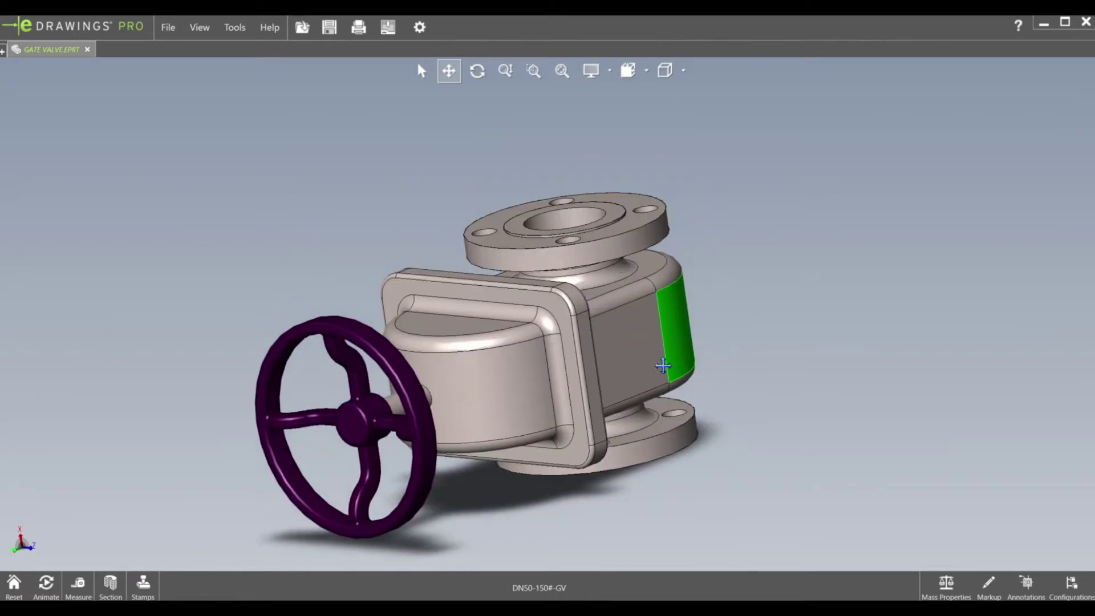
click(477, 71)
drag(505, 260, 512, 360)
scroll(515, 354, up, 1)
scroll(548, 292, down, 3)
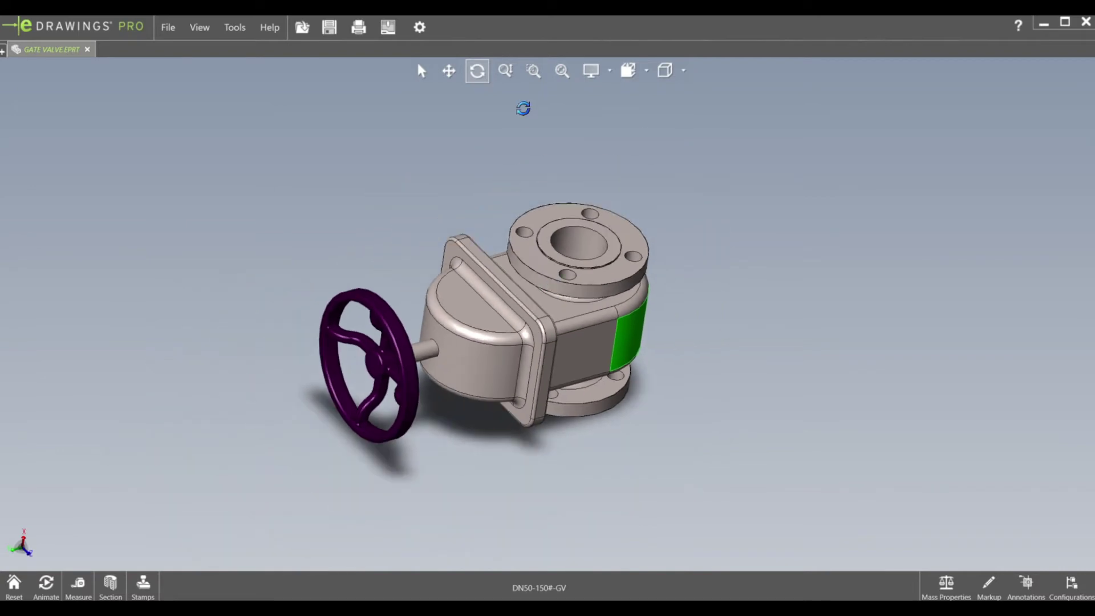
- Use the Zoom and Zoom to Area tools to enlarge the whole valve and its upper flange
click(513, 75)
drag(559, 354, 594, 311)
click(534, 71)
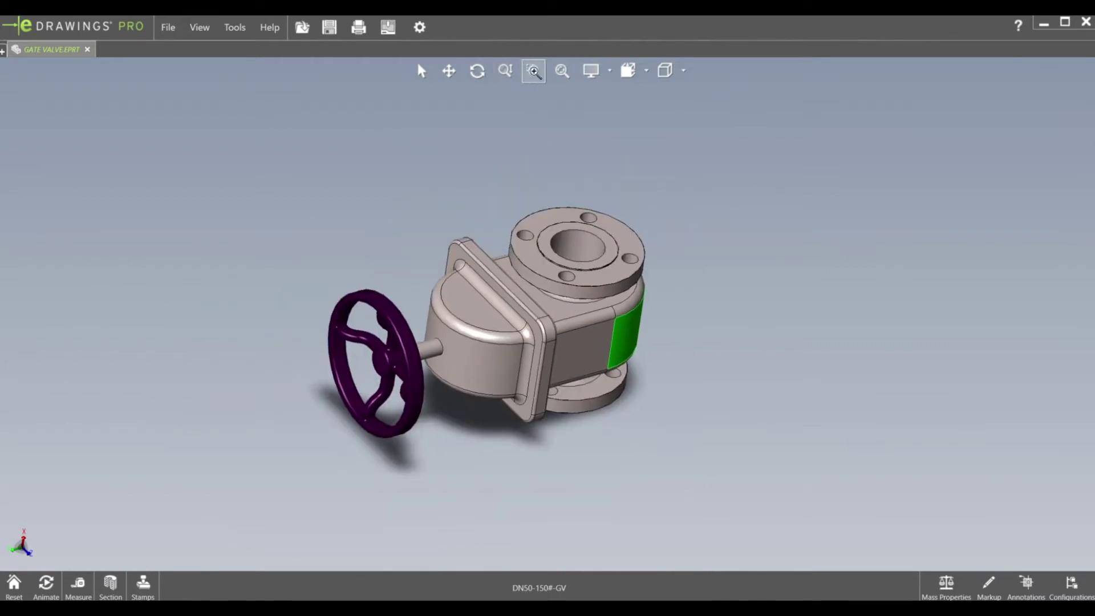
drag(291, 150, 678, 468)
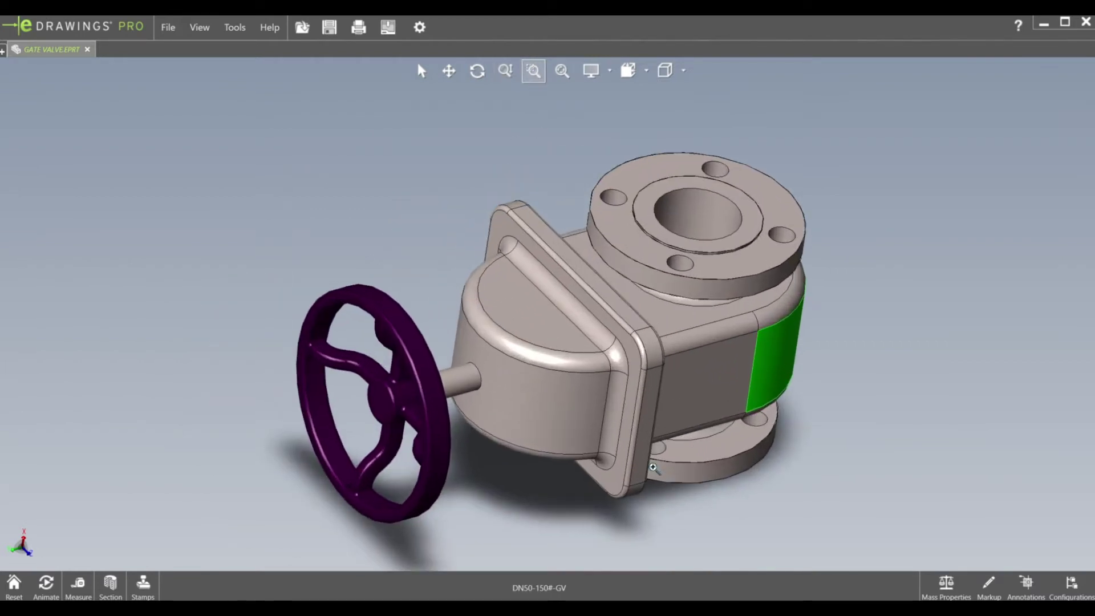
click(531, 73)
drag(702, 286, 703, 286)
scroll(666, 385, up, 10)
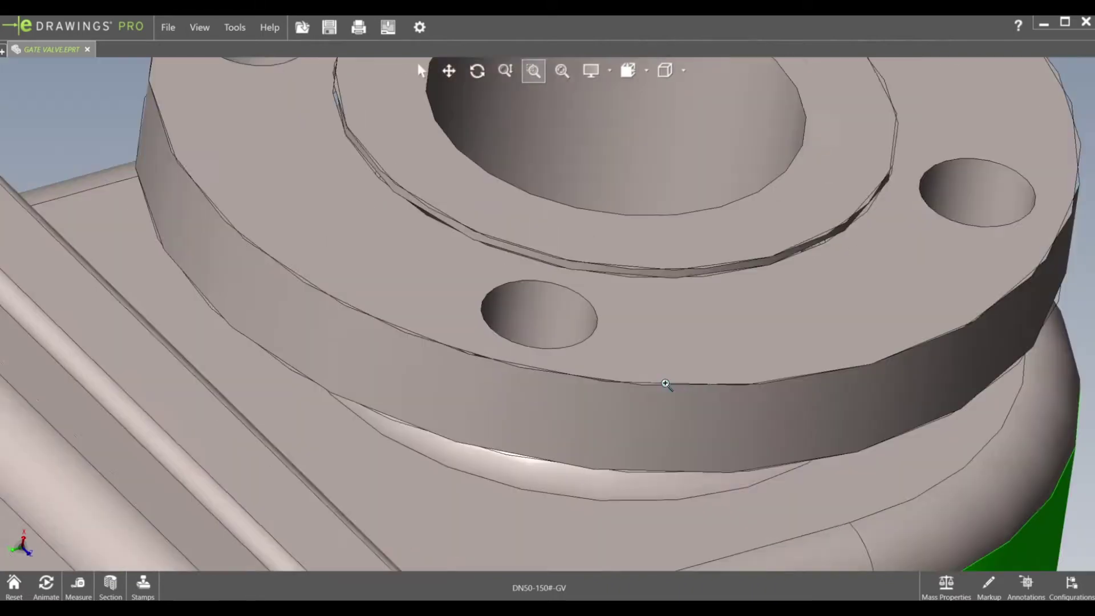
- Fit the whole model in the view, clear the face selection and tilt the valve to show its upper flange
click(565, 79)
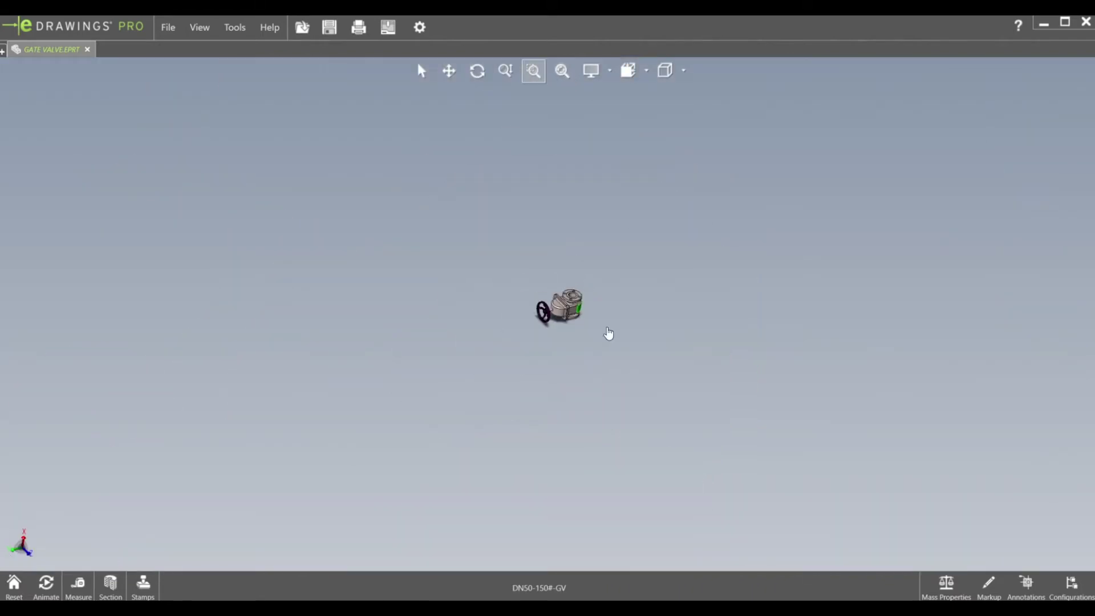
key(Escape)
scroll(563, 335, down, 10)
middle_drag(511, 321, 694, 458)
middle_drag(648, 151, 657, 236)
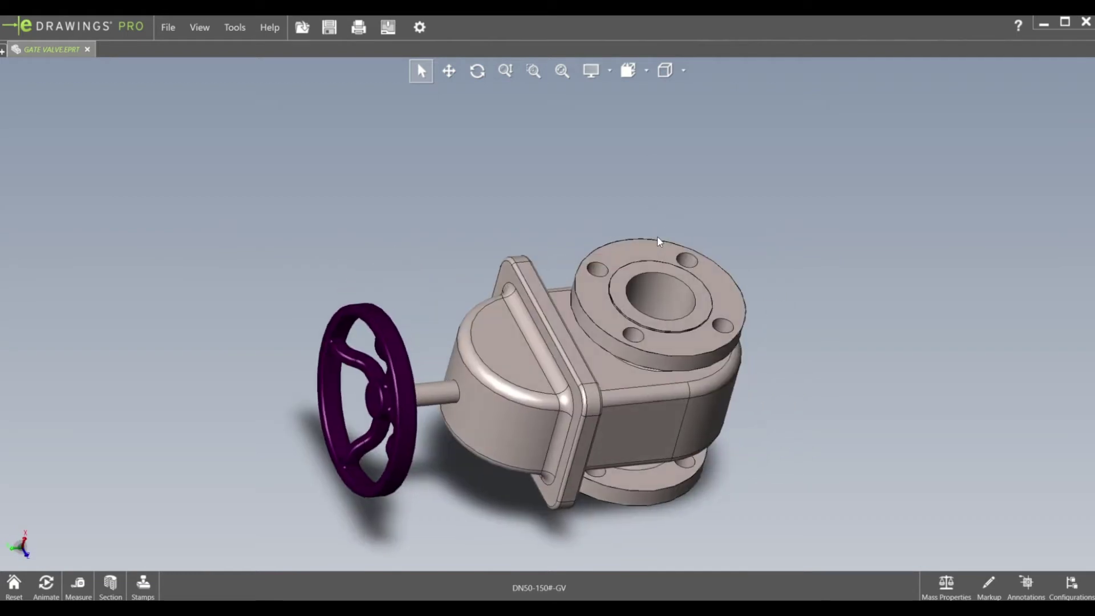
- Display the valve in a series of standard orthographic orientations, including the top, front and right views
click(643, 73)
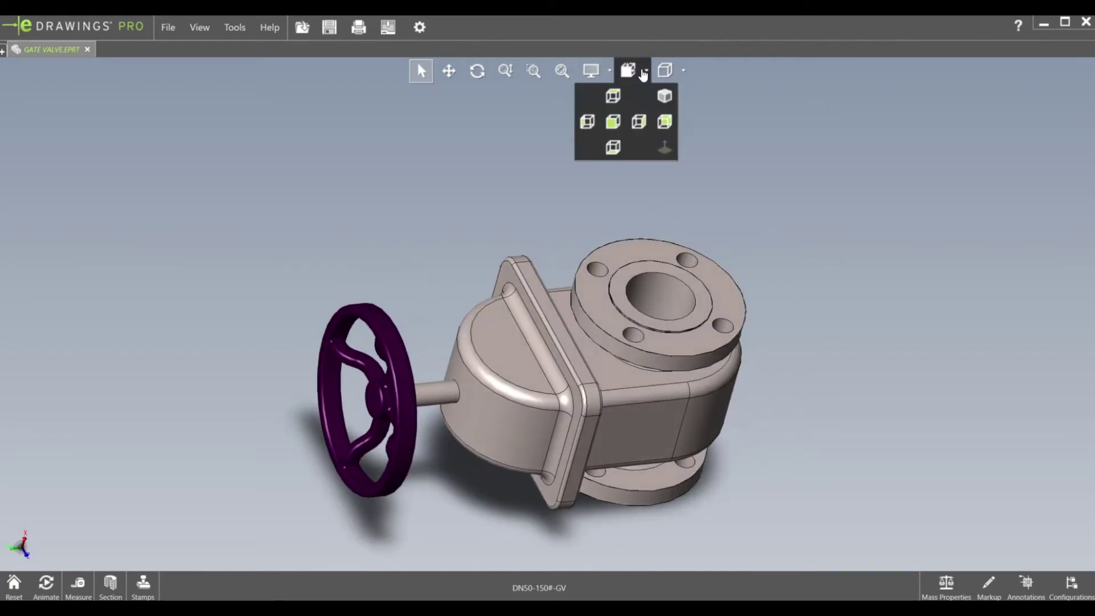
click(615, 97)
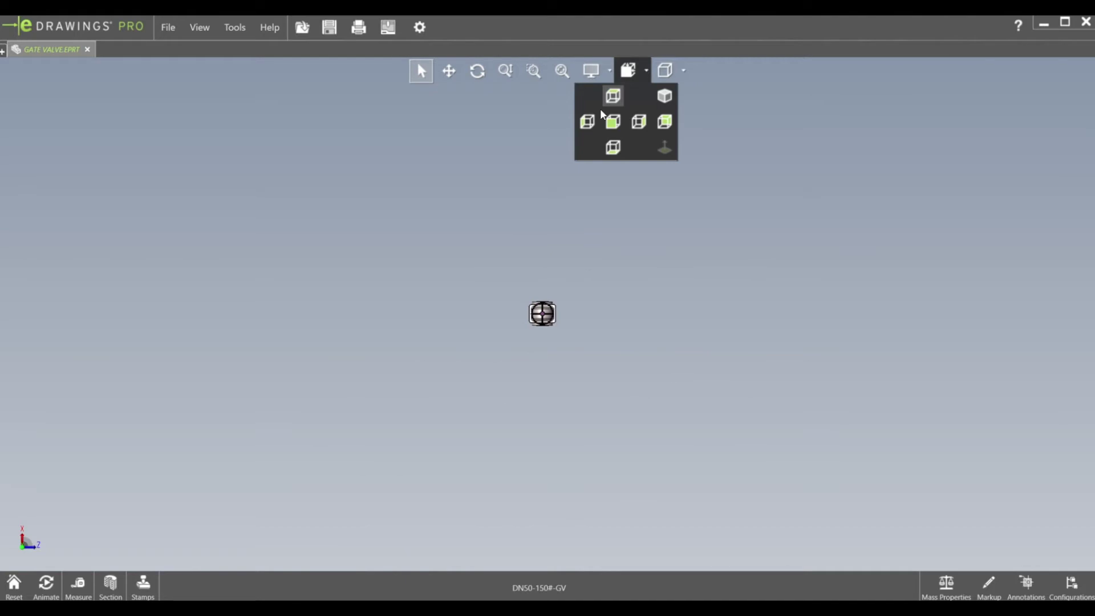
click(588, 124)
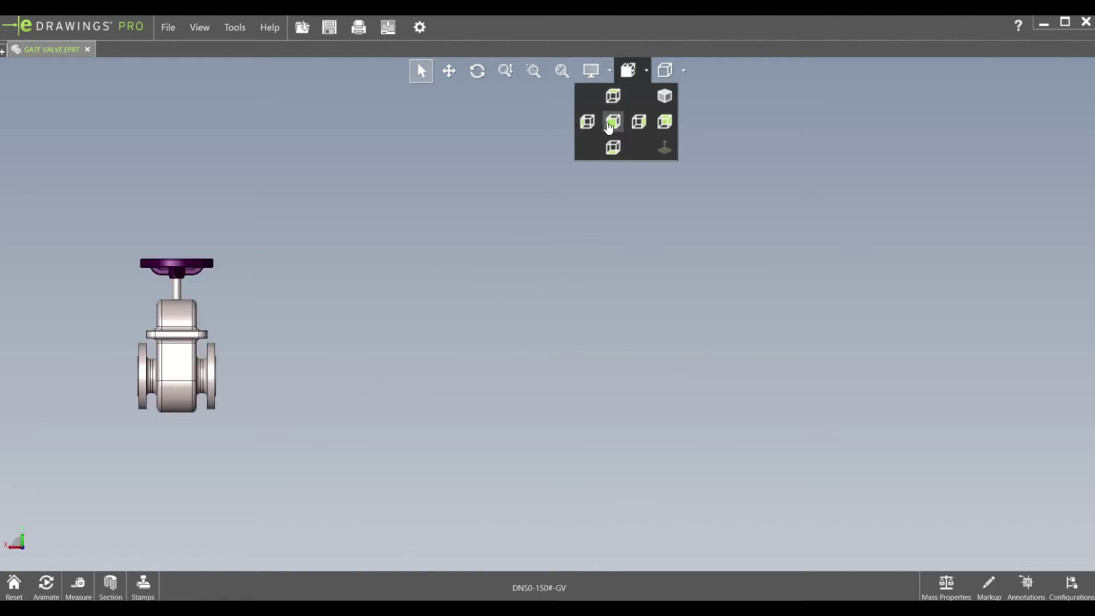
click(612, 123)
click(633, 126)
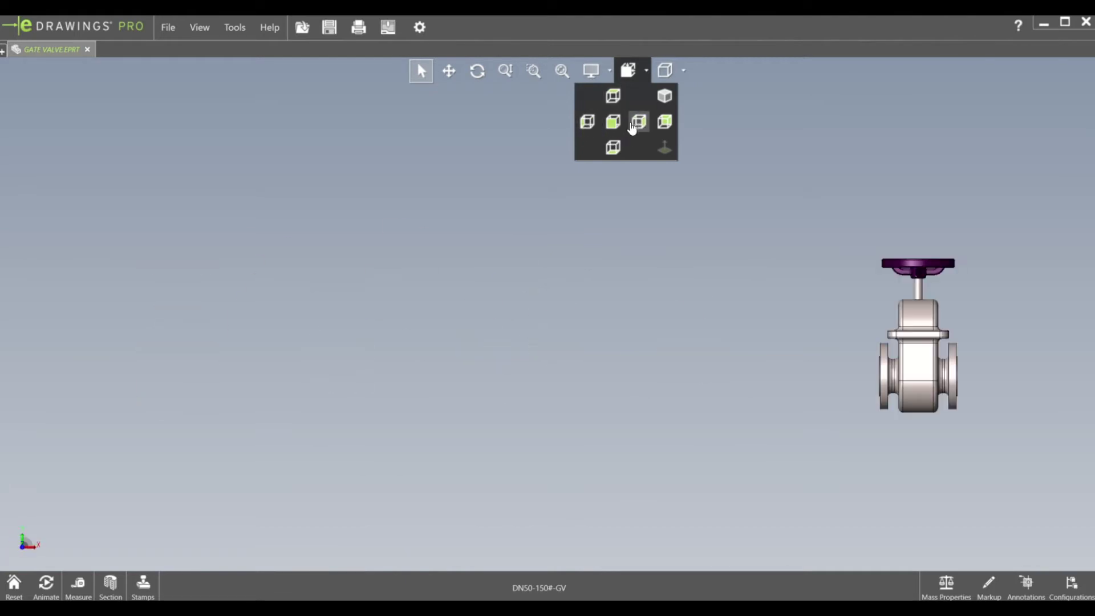
click(613, 148)
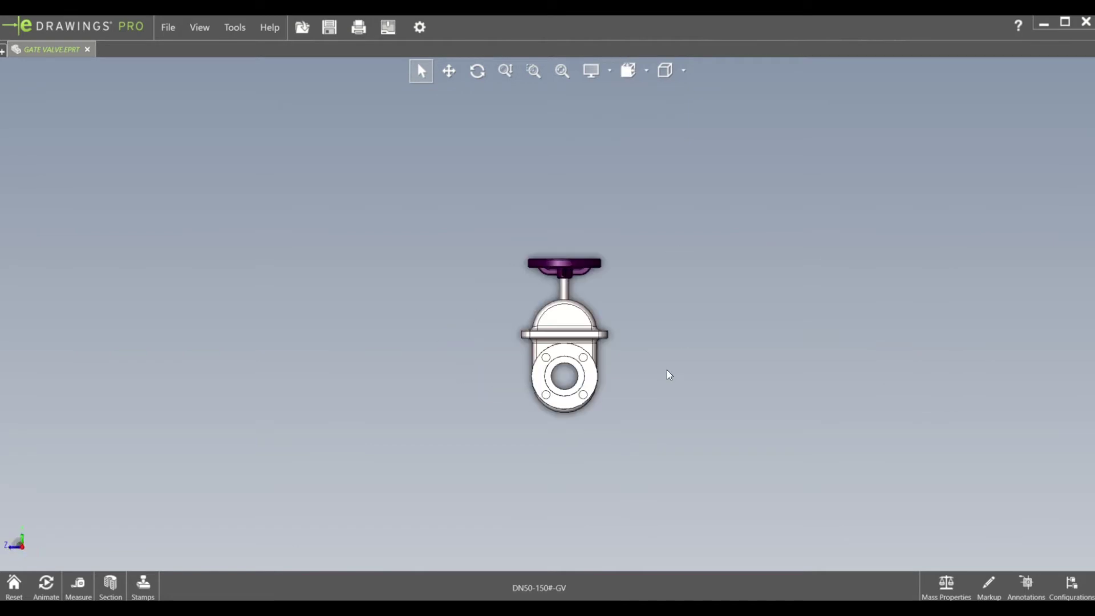
- Select the raised ring face around the flange bore and orient the view normal to it
drag(470, 276, 490, 137)
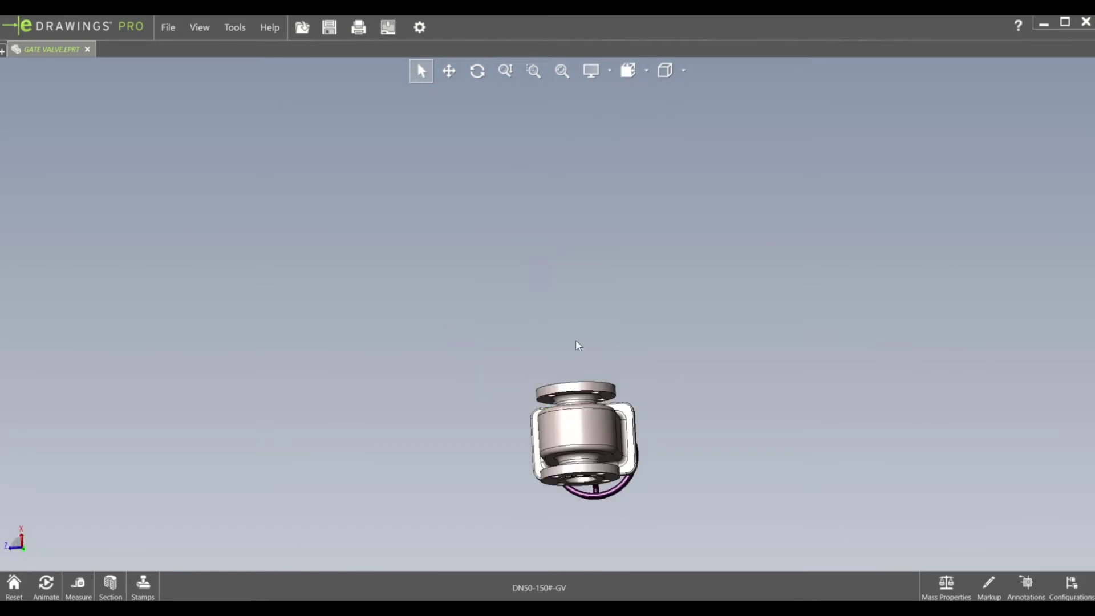
middle_drag(576, 341, 653, 495)
scroll(579, 368, down, 5)
click(563, 389)
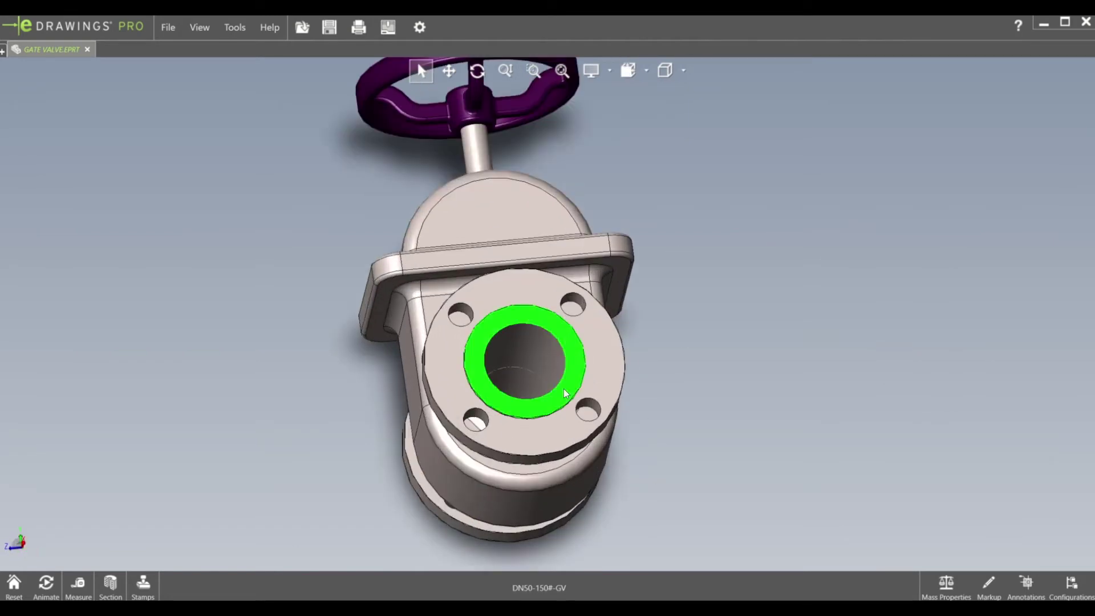
drag(564, 394, 509, 111)
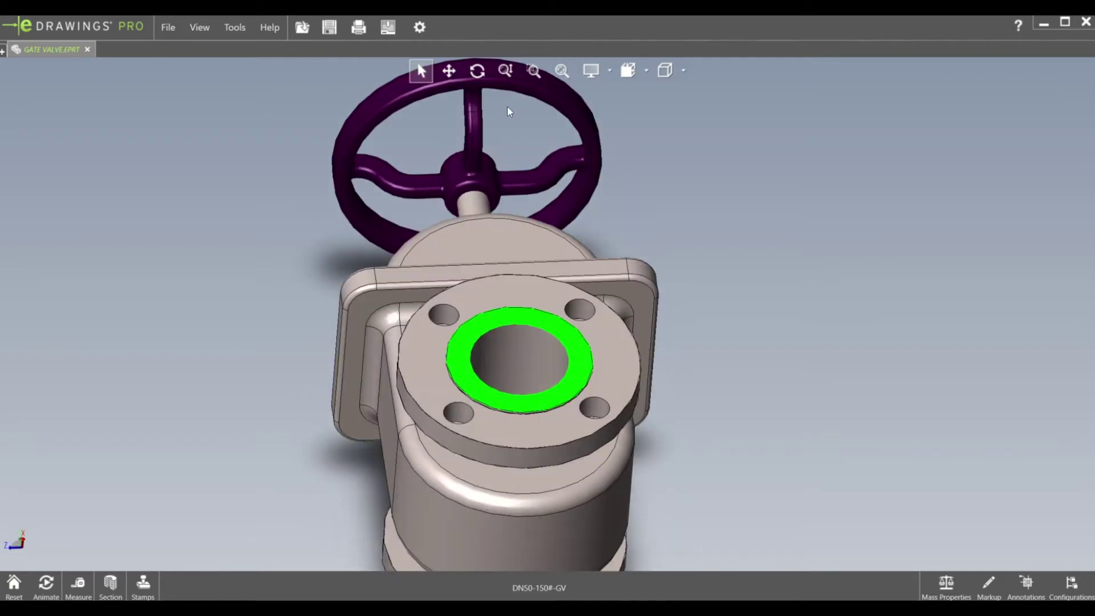
click(629, 72)
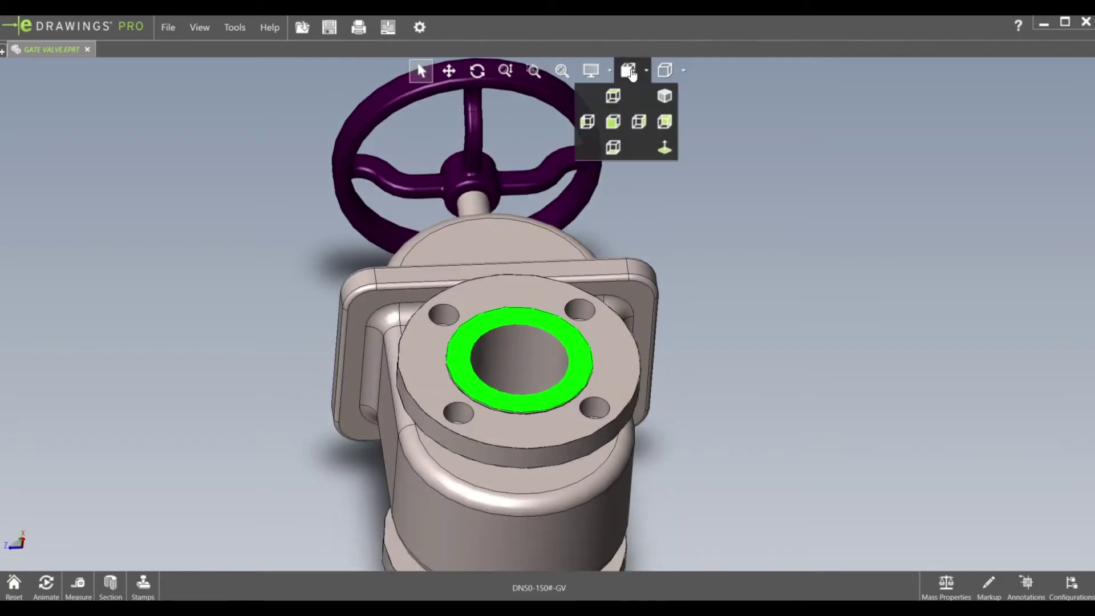
click(664, 149)
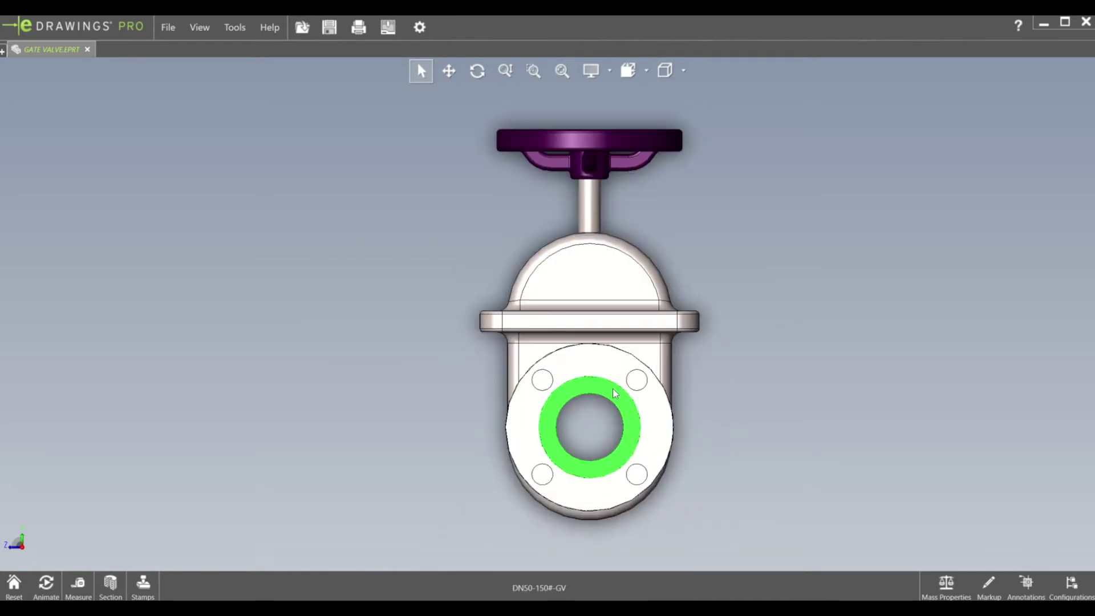
- Display the valve as edge lines only, and return it to the shaded-with-edges style
click(673, 77)
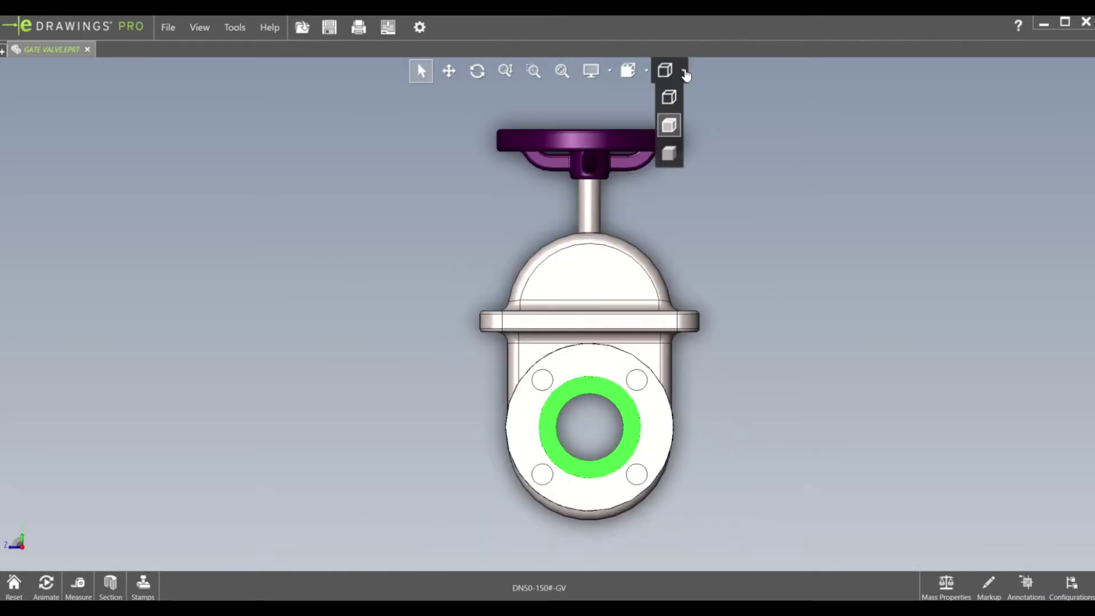
click(668, 98)
middle_drag(650, 424, 637, 199)
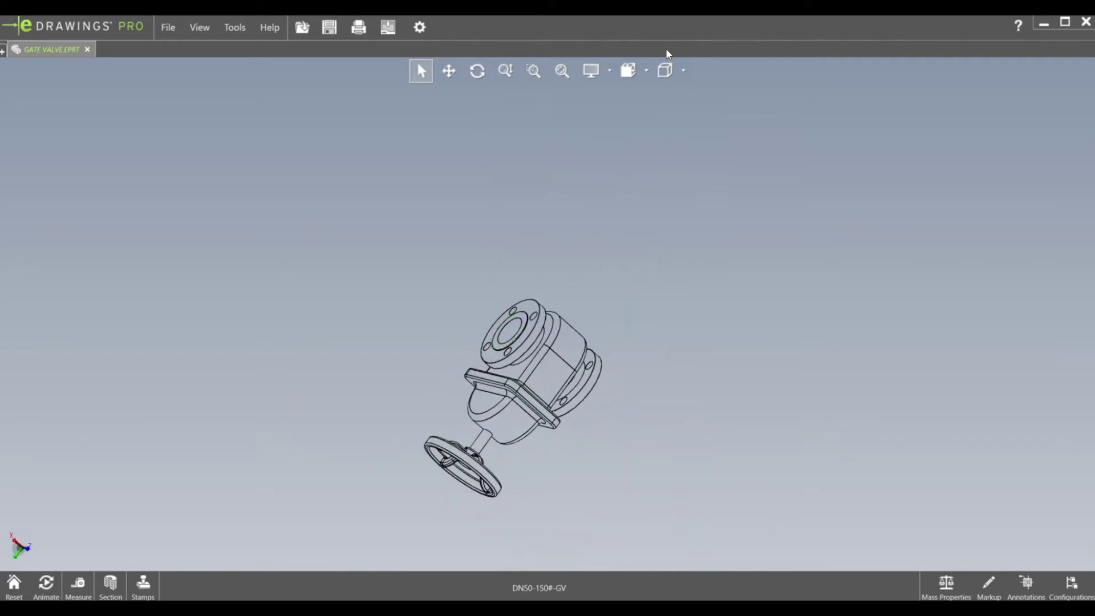
click(682, 71)
click(669, 127)
mouse_move(423, 400)
middle_down()
mouse_move(518, 341)
mouse_move(427, 285)
mouse_move(460, 432)
mouse_move(513, 400)
middle_up()
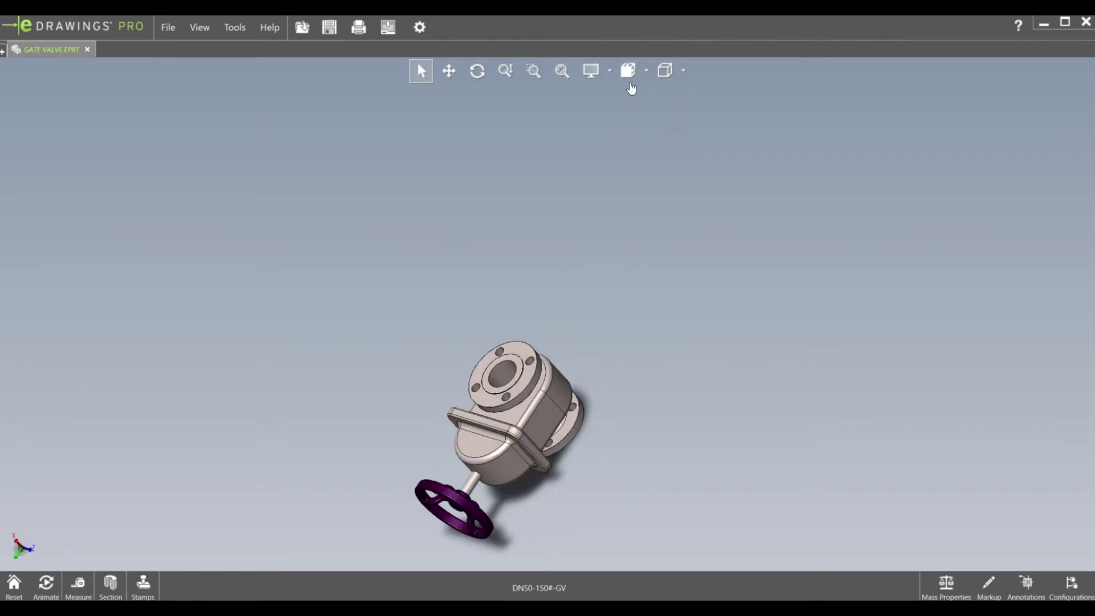
- Display the valve shaded without edges and inspect its body, stem and handwheel
click(683, 71)
click(668, 151)
middle_drag(446, 448, 466, 382)
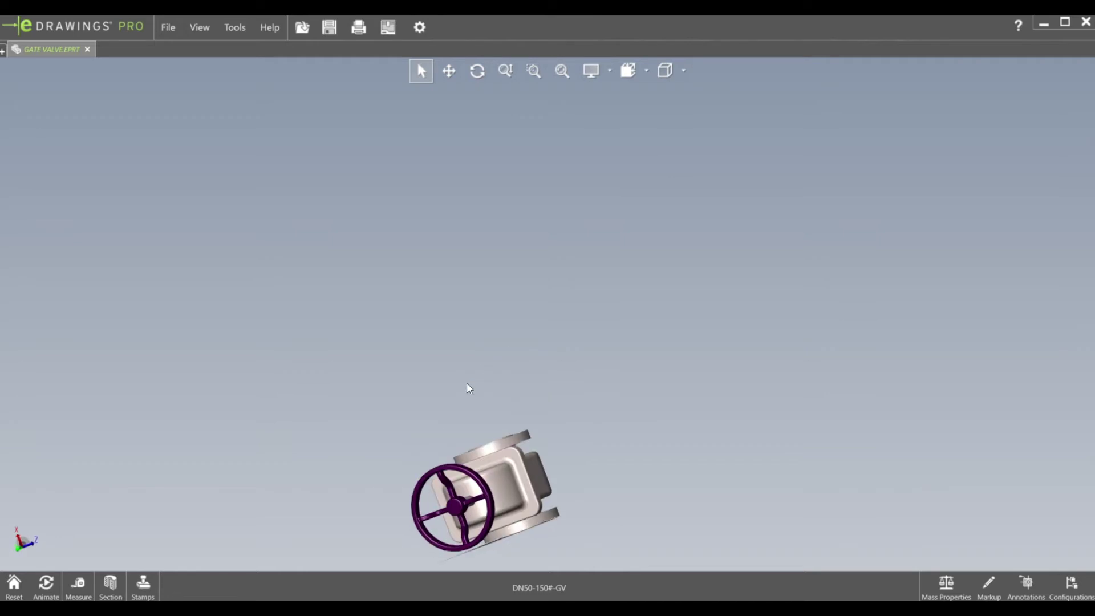
scroll(445, 513, up, 2)
scroll(480, 467, down, 6)
mouse_move(536, 383)
middle_down()
mouse_move(162, 420)
mouse_move(654, 394)
mouse_move(483, 398)
mouse_move(311, 461)
middle_up()
middle_drag(661, 302, 648, 288)
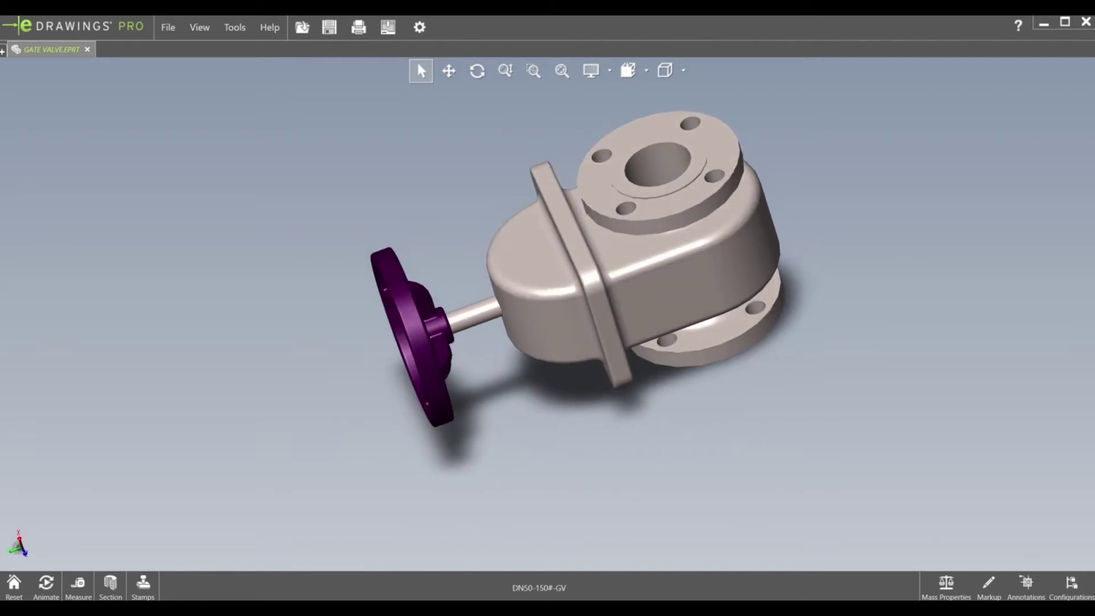
- Reset the model to its initial view, preview the edge-line display, and set the style to shaded with edges
click(18, 589)
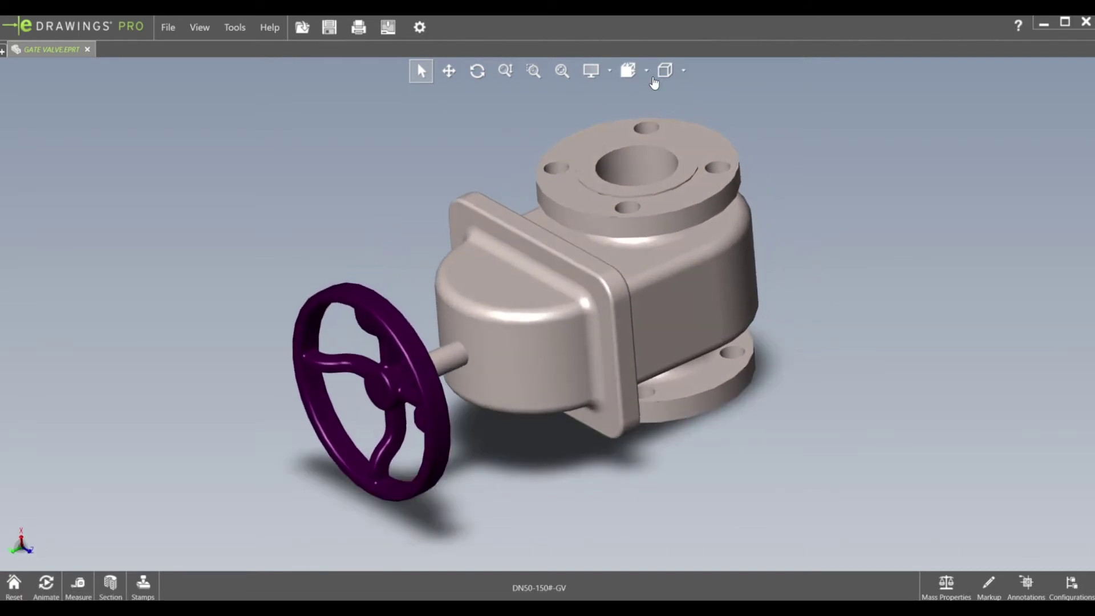
click(683, 70)
click(665, 97)
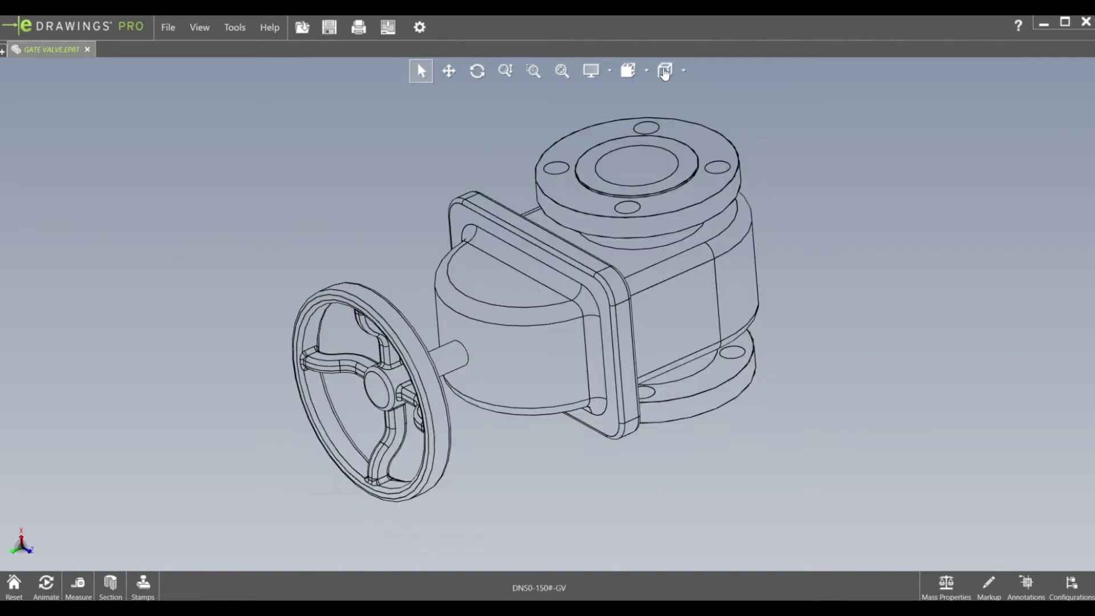
click(665, 70)
click(665, 125)
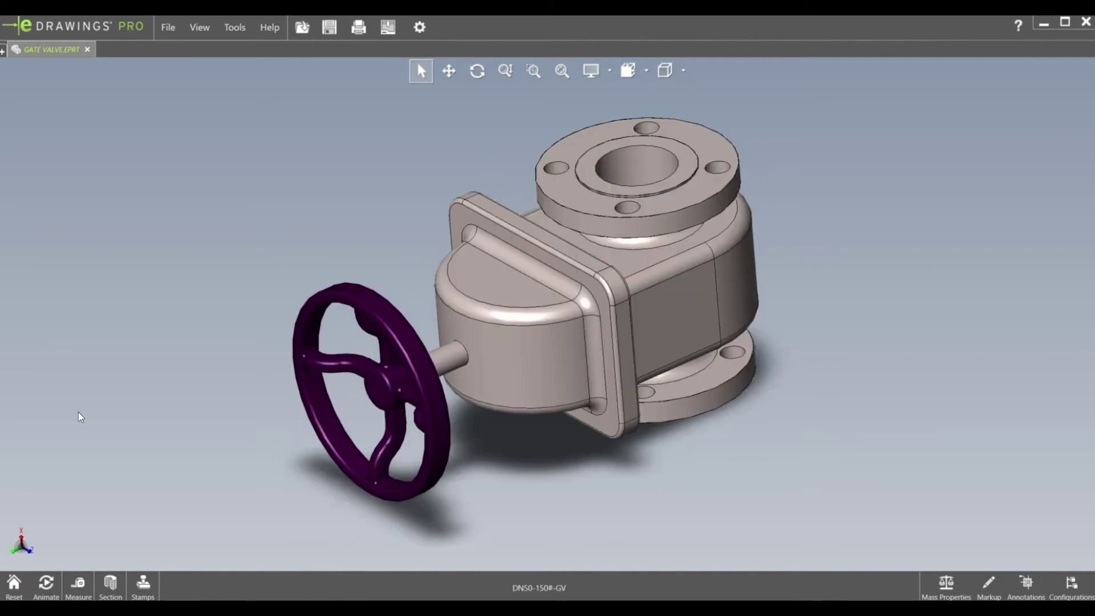
- Measure the diameter and depth of the flange bore with length units in millimetres
click(78, 584)
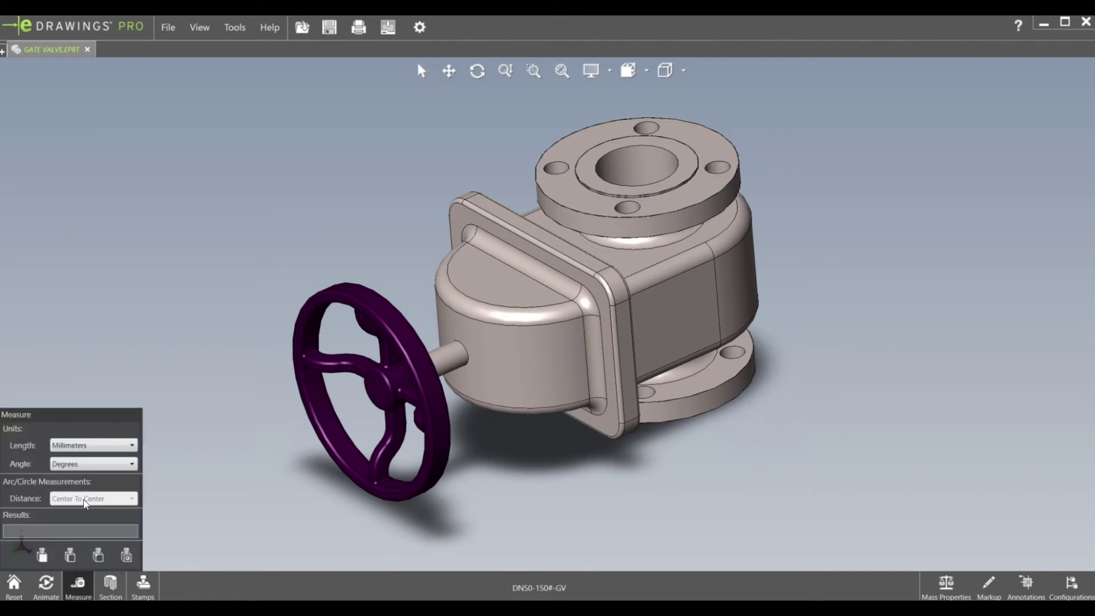
click(71, 449)
click(74, 452)
click(681, 160)
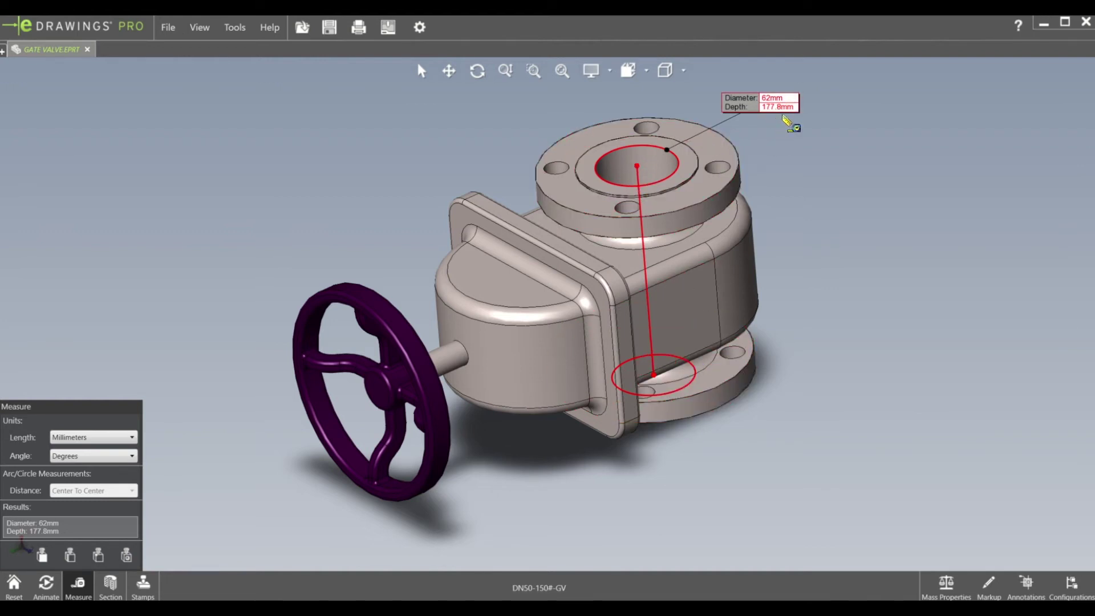
middle_drag(491, 250, 494, 266)
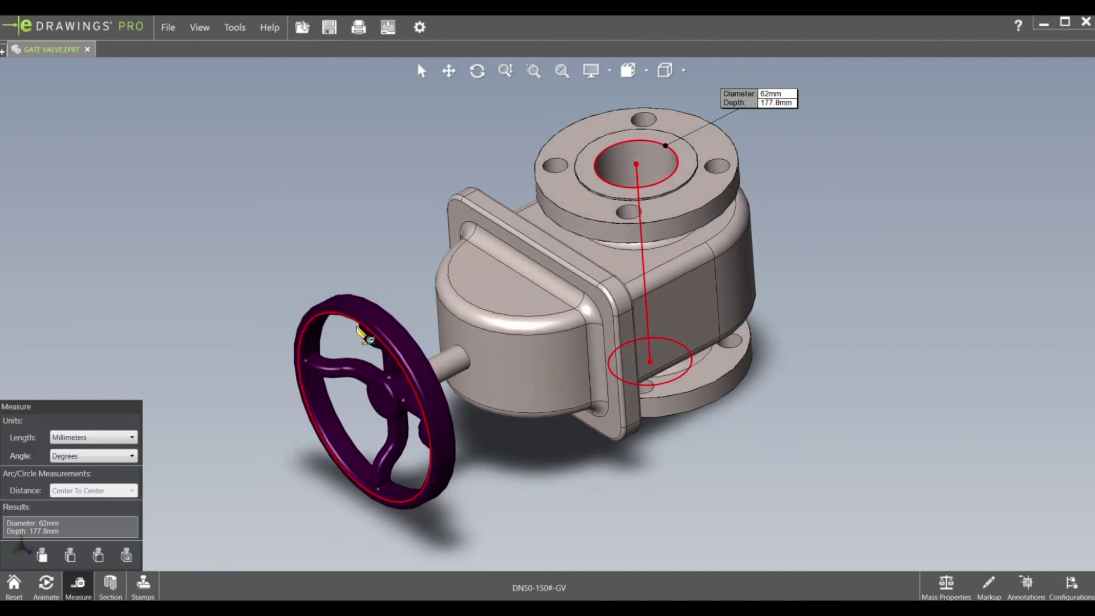
- Try to measure between the flange bore and the front face of the handwheel hub
click(378, 399)
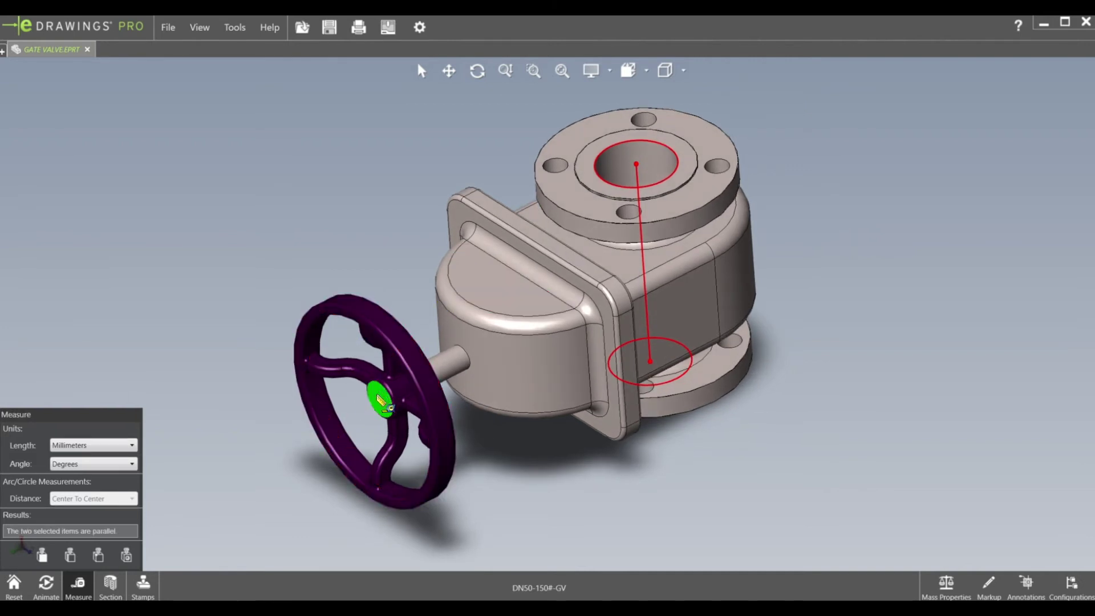
middle_drag(375, 423, 392, 383)
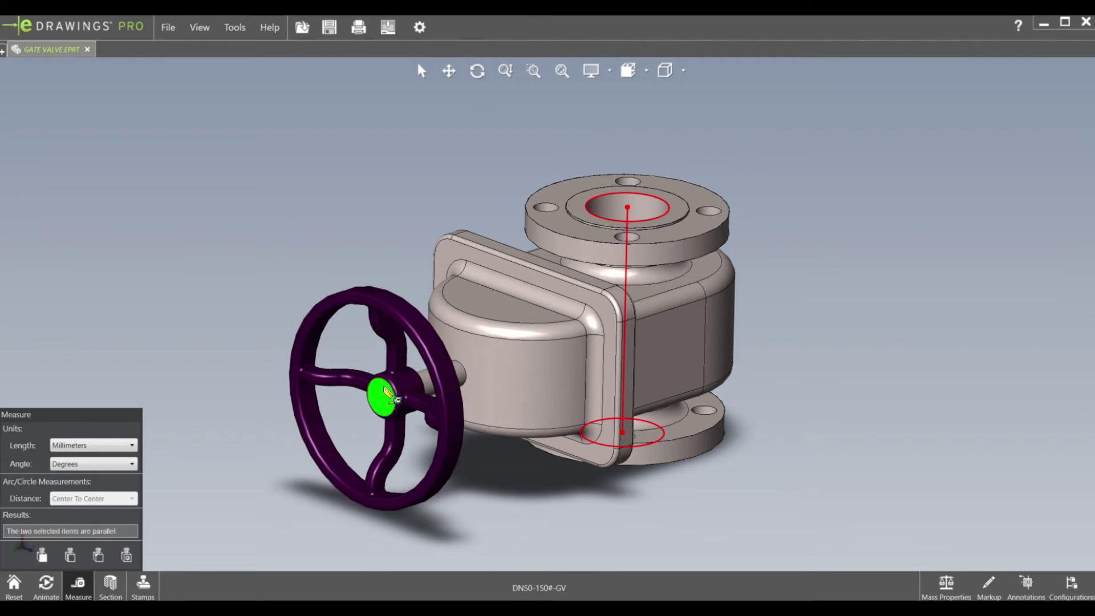
click(374, 400)
scroll(374, 397, down, 3)
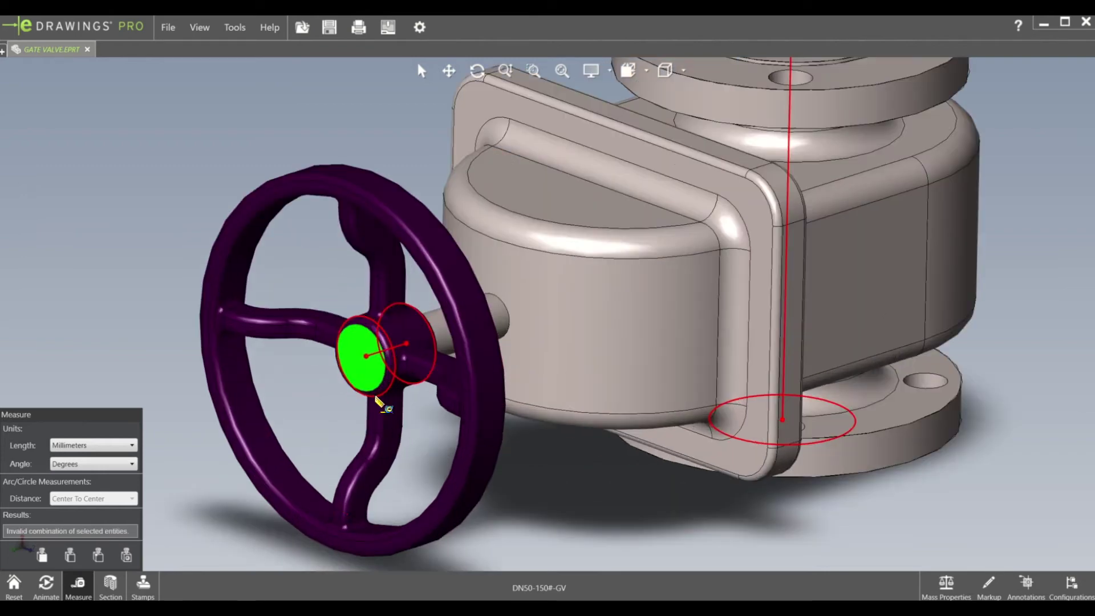
scroll(516, 338, up, 5)
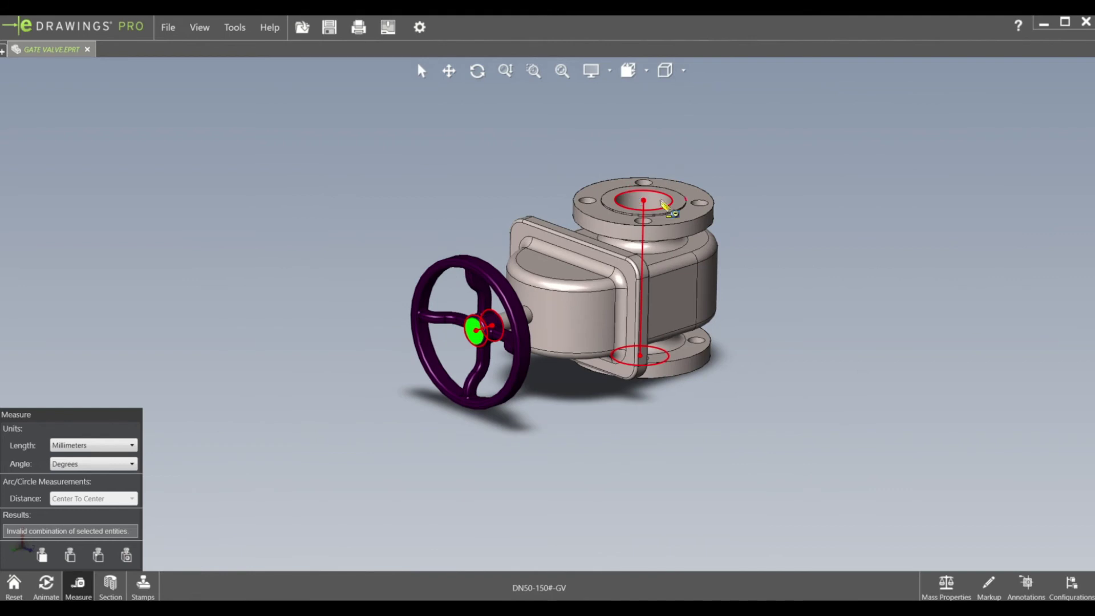
scroll(661, 202, down, 5)
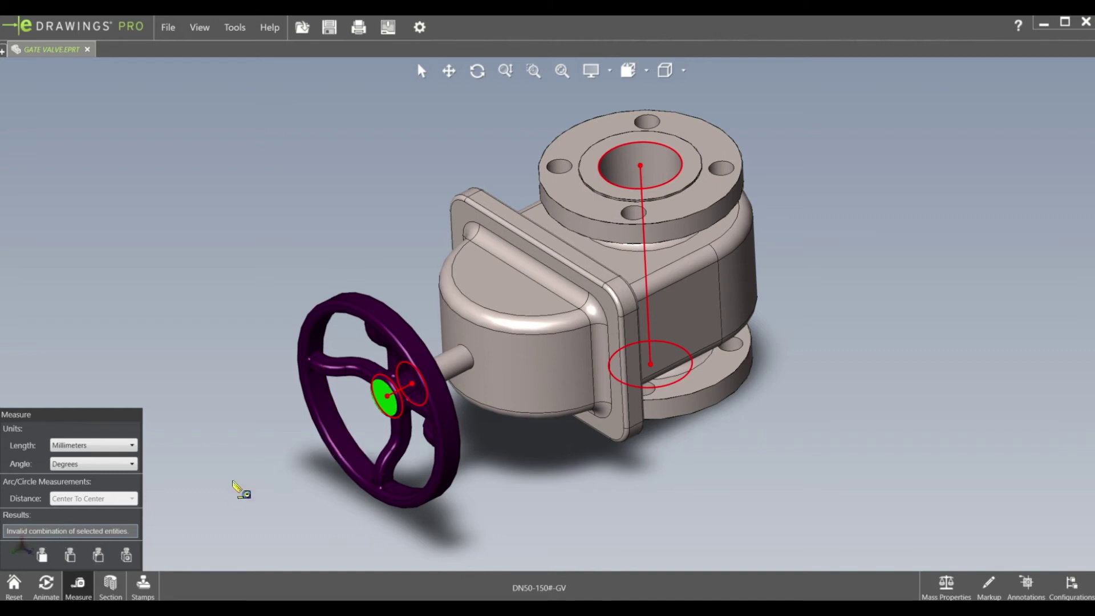
- Clear the previous measurement selections and measure the circular edge of the handwheel hub's front face
click(80, 582)
click(76, 584)
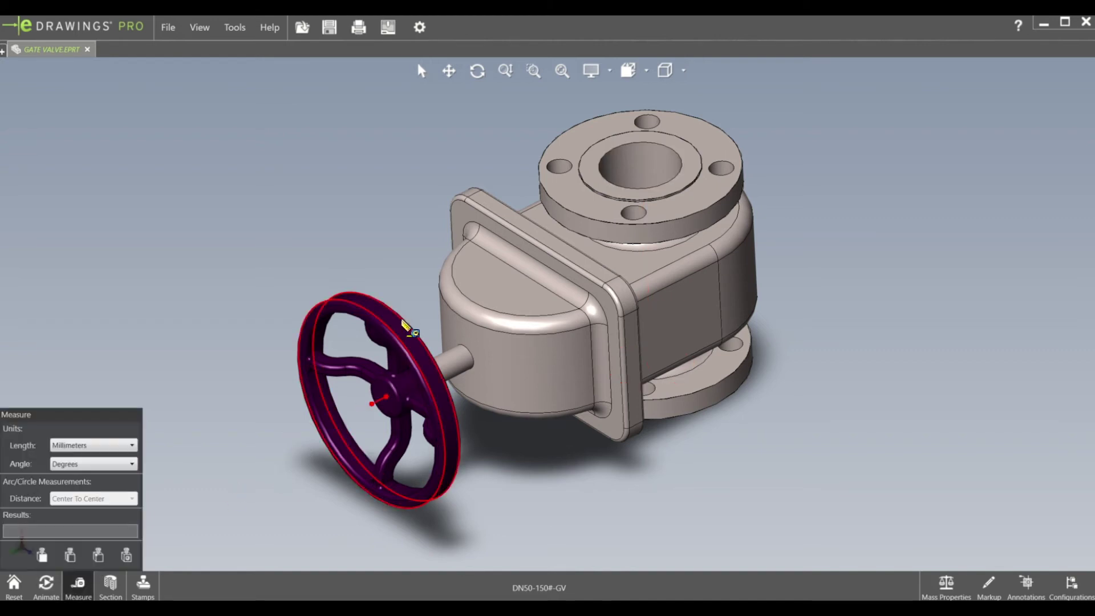
click(387, 392)
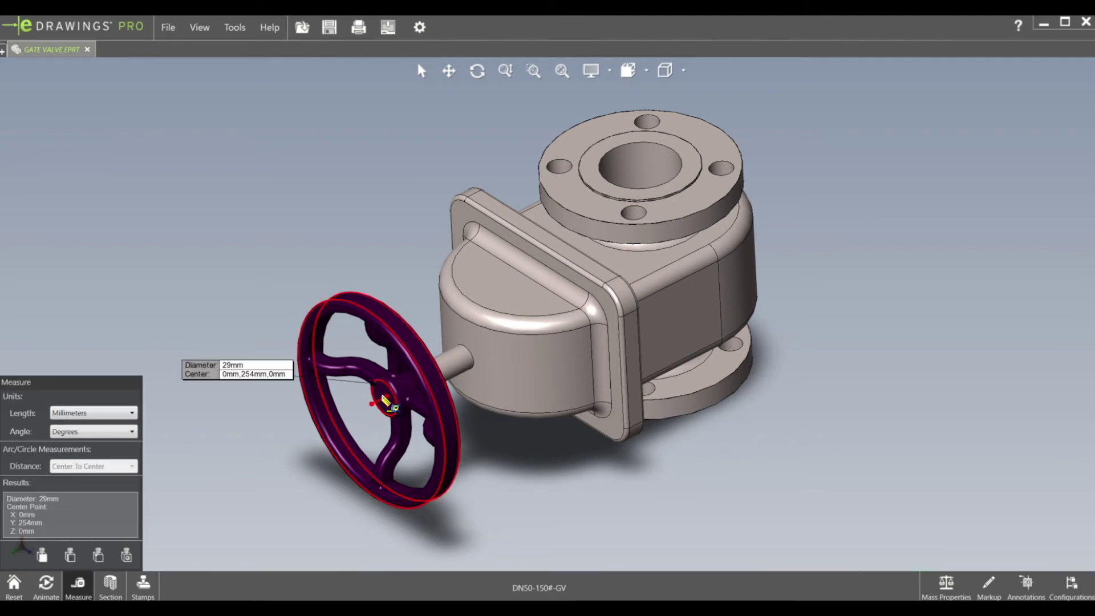
scroll(387, 403, down, 3)
middle_drag(382, 397, 367, 327)
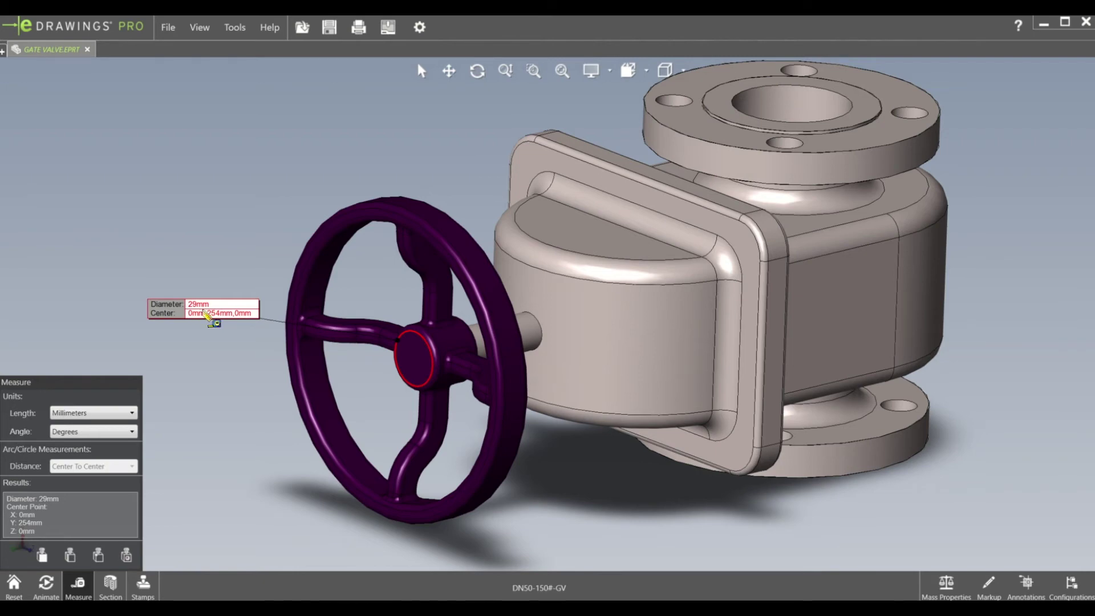
scroll(250, 365, up, 4)
middle_drag(604, 382, 577, 391)
scroll(577, 390, down, 1)
key(Escape)
middle_drag(638, 269, 620, 292)
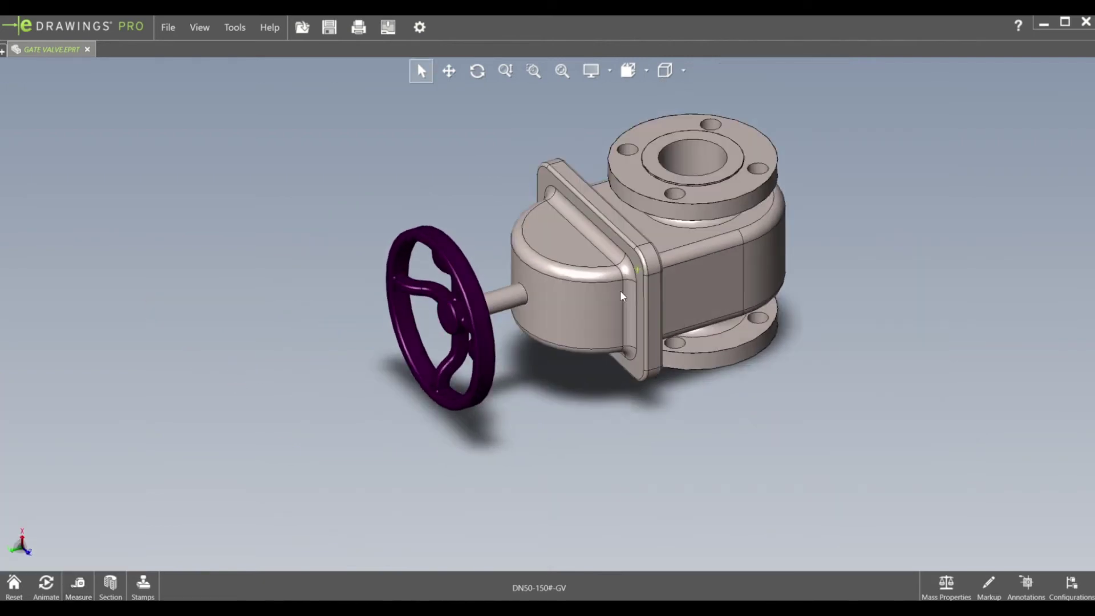
scroll(622, 295, up, 6)
mouse_move(677, 249)
middle_down()
mouse_move(590, 264)
mouse_move(657, 252)
middle_up()
scroll(575, 346, down, 6)
middle_drag(572, 350, 558, 336)
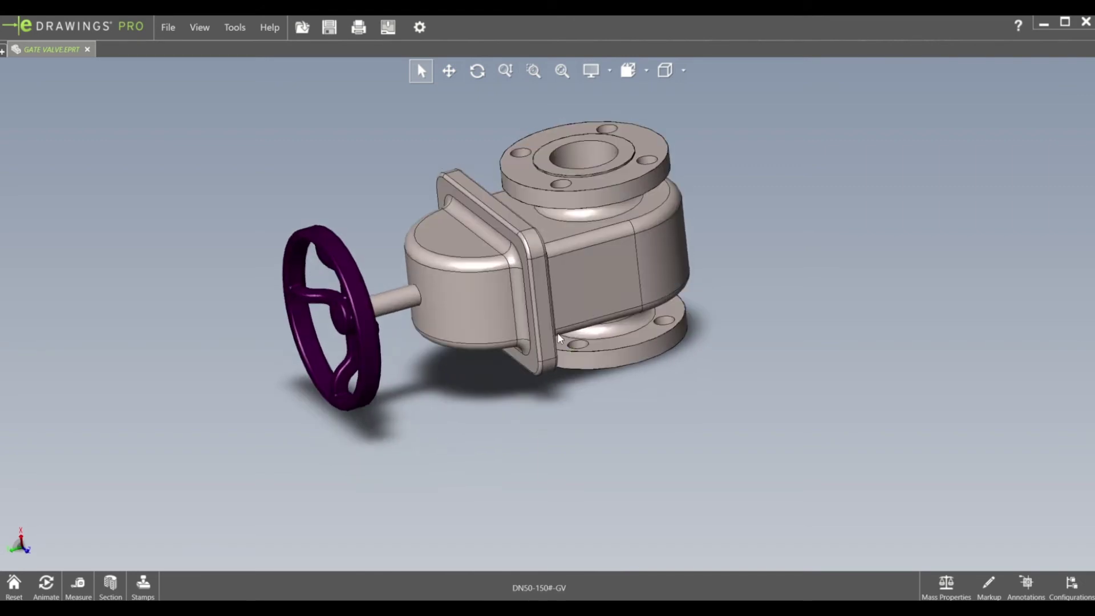
- Cut the valve with a section plane running lengthwise through the stem and both flanges, and shift the plane sideways across the body
click(112, 583)
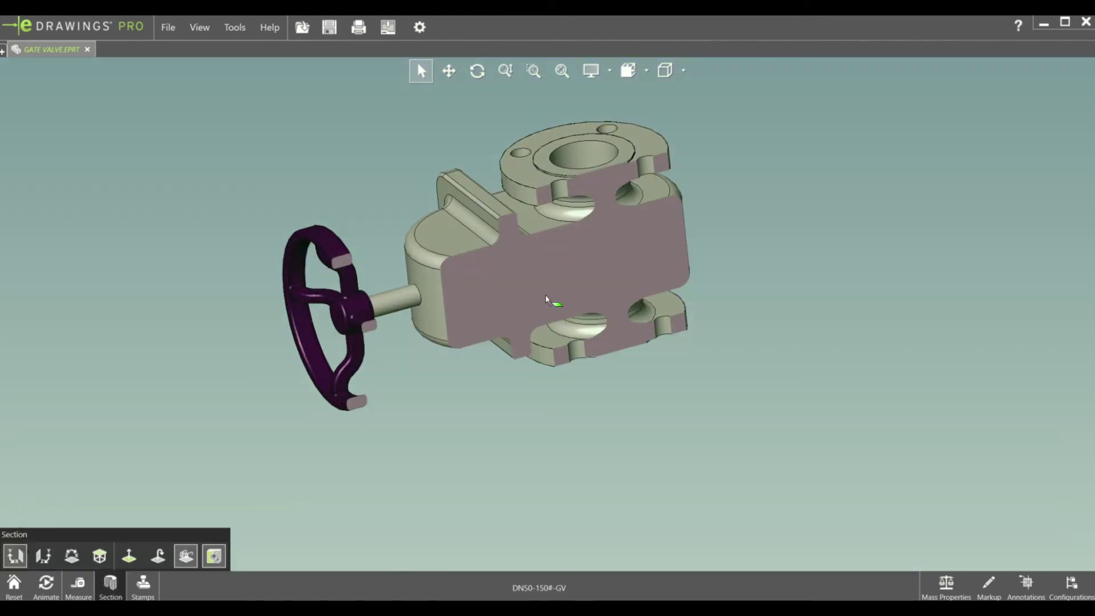
scroll(524, 370, up, 8)
scroll(583, 328, up, 4)
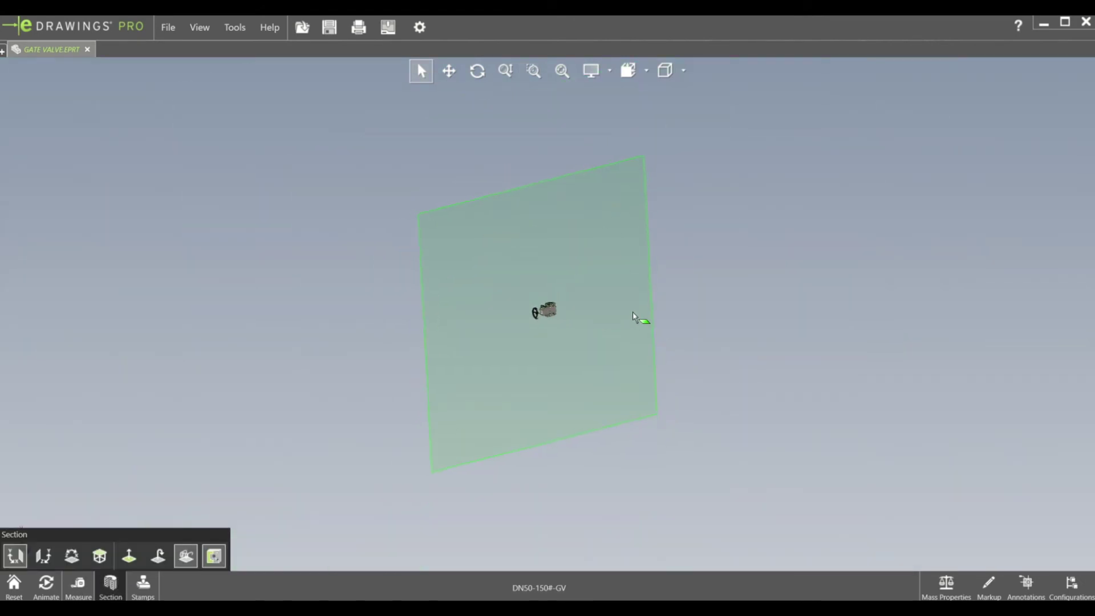
middle_drag(741, 300, 532, 296)
scroll(562, 303, down, 5)
middle_drag(606, 303, 604, 313)
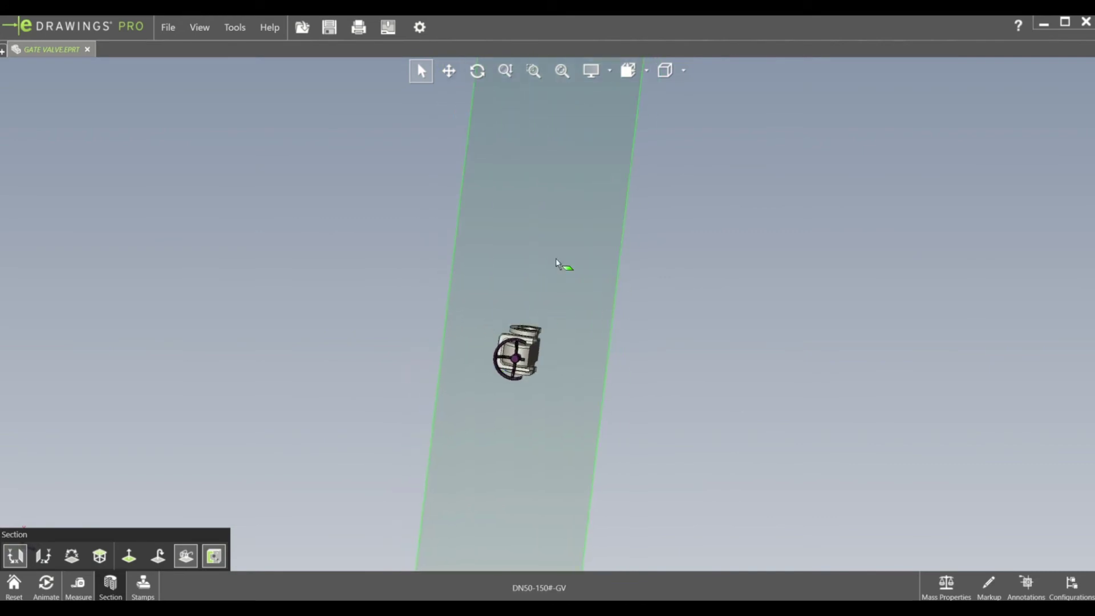
mouse_move(557, 261)
middle_down()
mouse_move(547, 262)
mouse_move(611, 269)
mouse_move(555, 268)
middle_up()
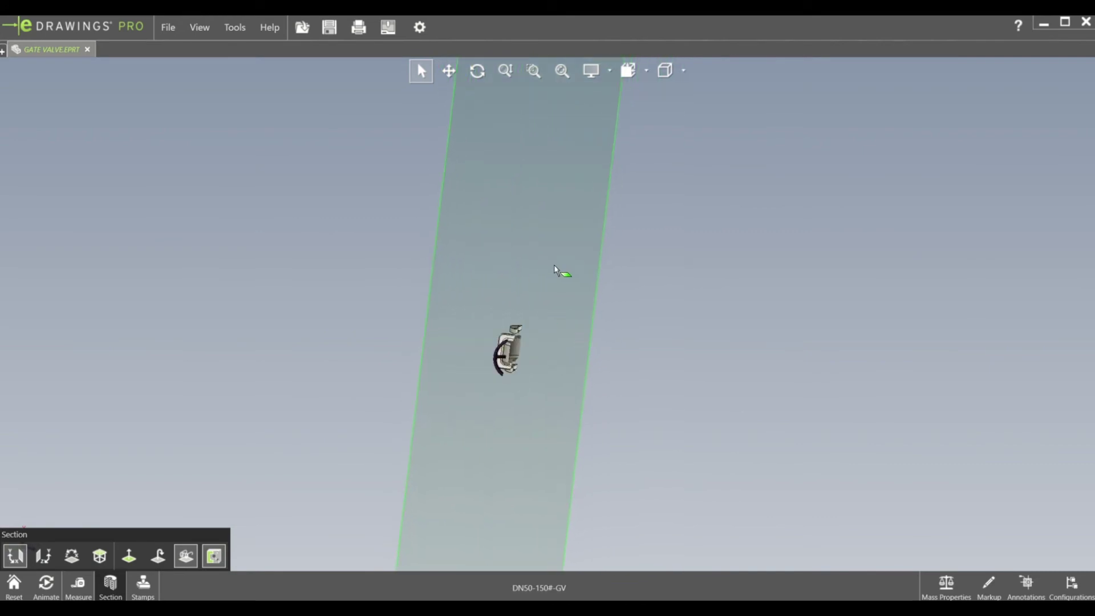
drag(554, 265, 561, 266)
- Section the valve with the plane crossing the bore axis and the plane crossing the stem axis, shifting each plane through the model
click(41, 559)
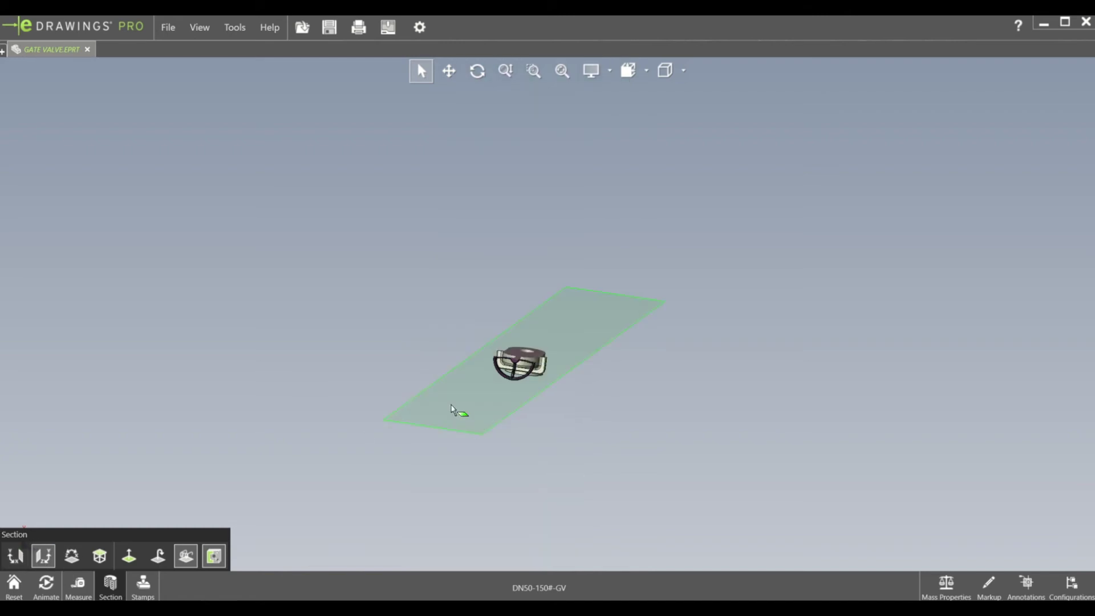
drag(487, 403, 479, 429)
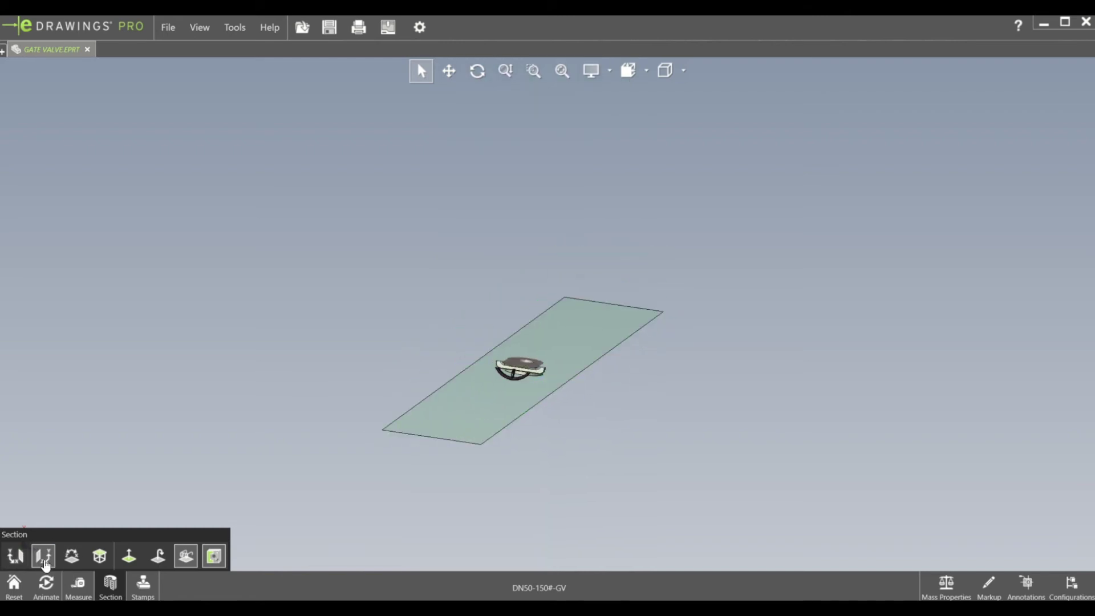
click(72, 559)
middle_drag(687, 387, 497, 385)
drag(496, 385, 533, 381)
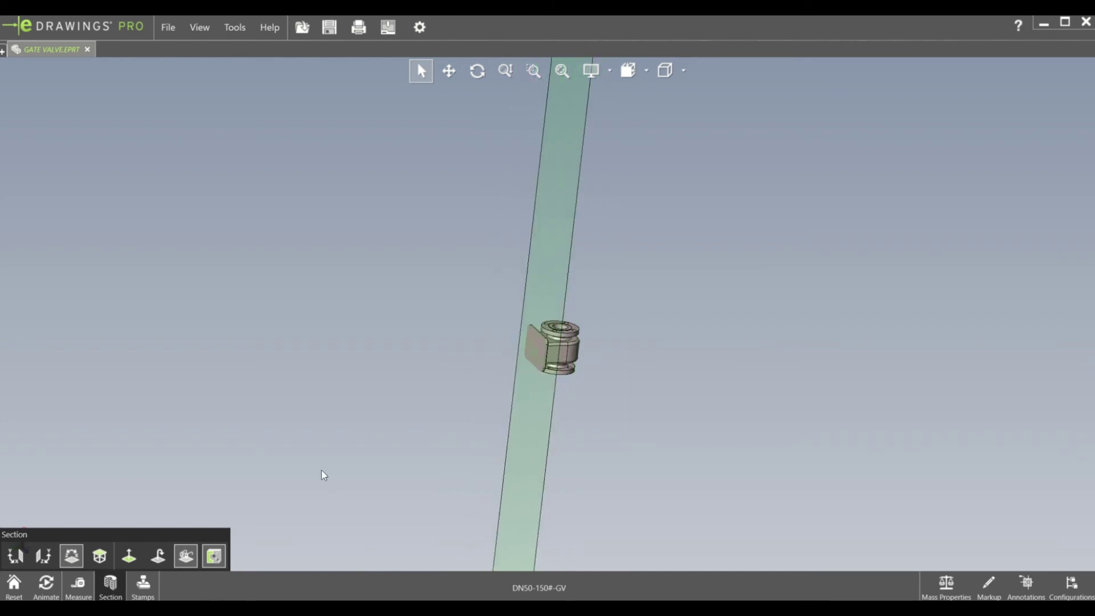
- Shift the section plane perpendicular to the stem further into the valve body, and end the section view
click(127, 559)
middle_drag(572, 297, 522, 340)
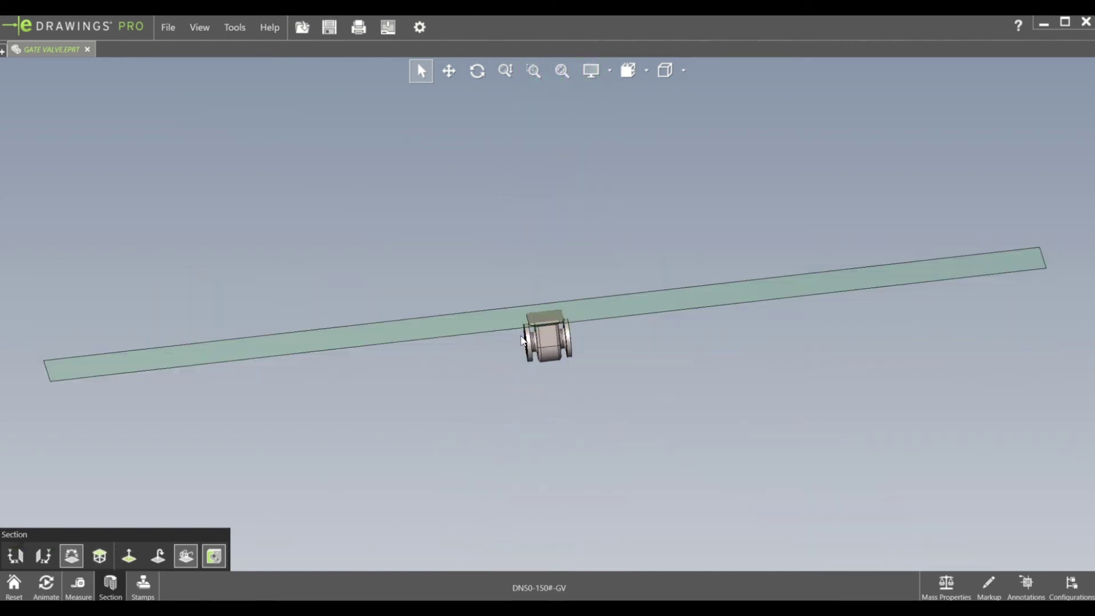
drag(624, 311, 625, 340)
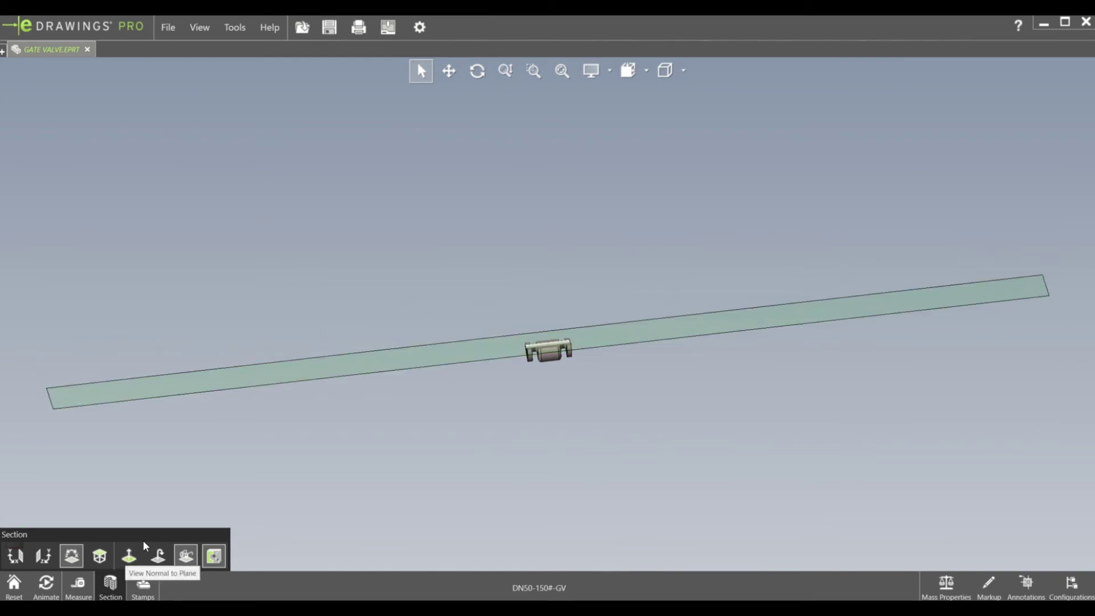
click(110, 586)
middle_drag(319, 399, 535, 371)
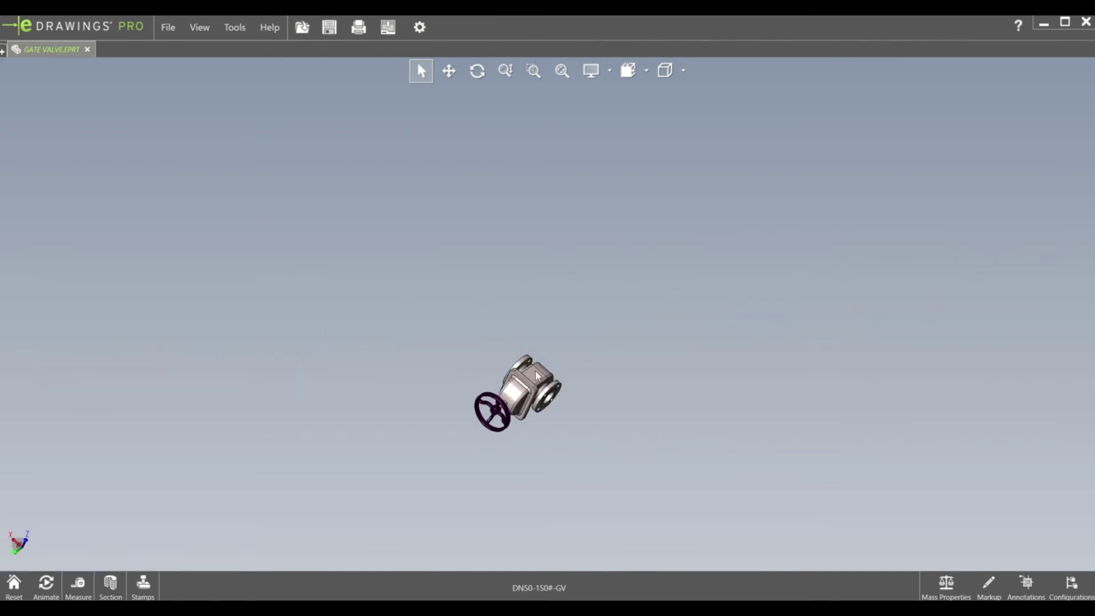
scroll(536, 342, up, 6)
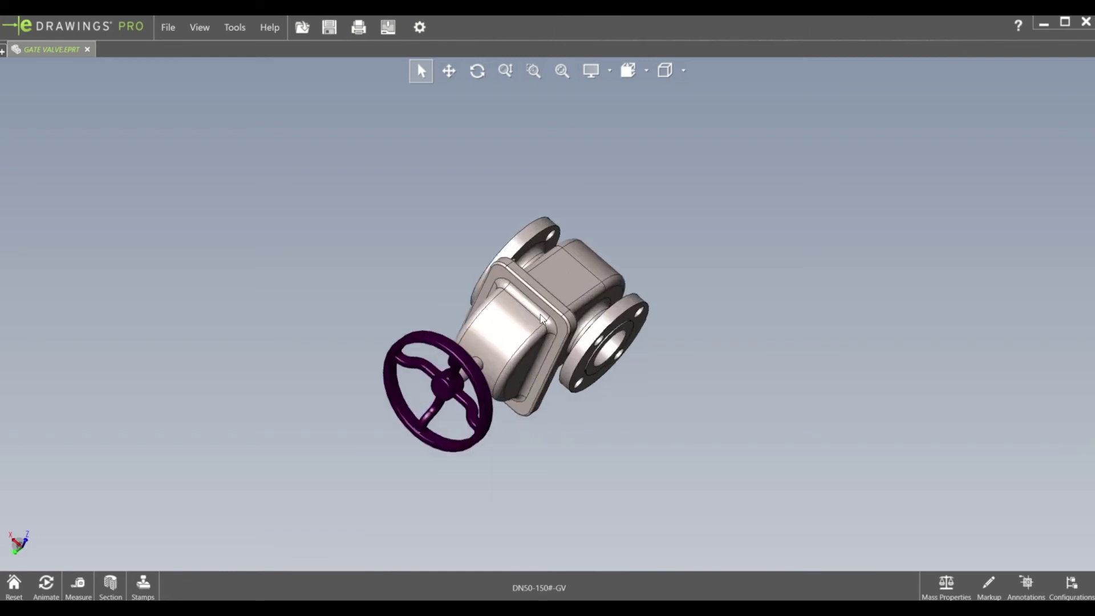
- Examine the valve's mass properties, including its density, mass, volume and surface area
click(945, 584)
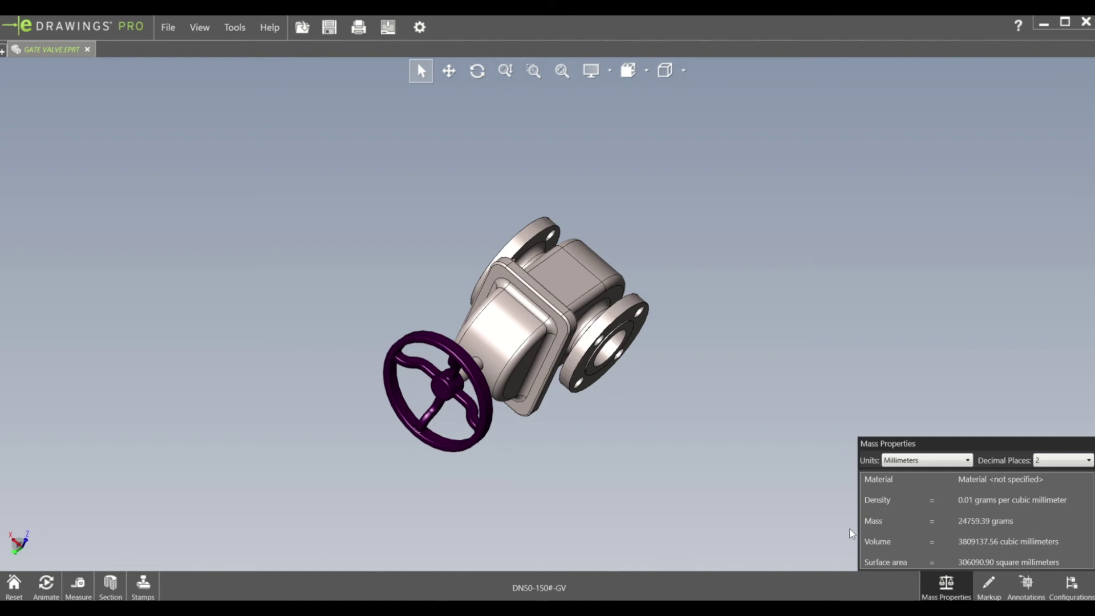
drag(958, 501, 1031, 501)
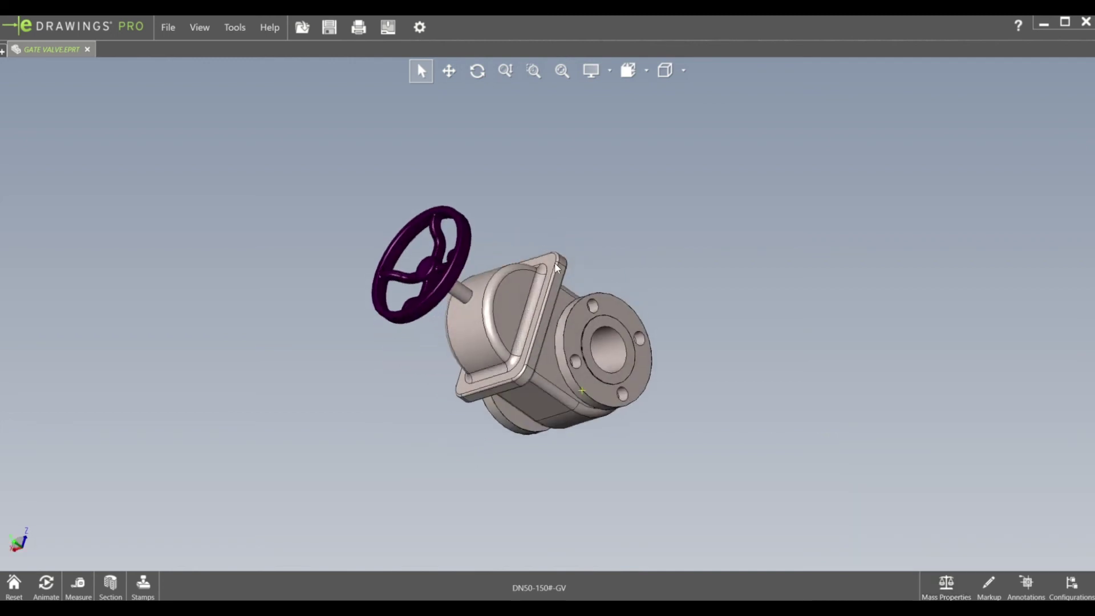
middle_drag(555, 264, 575, 393)
click(944, 584)
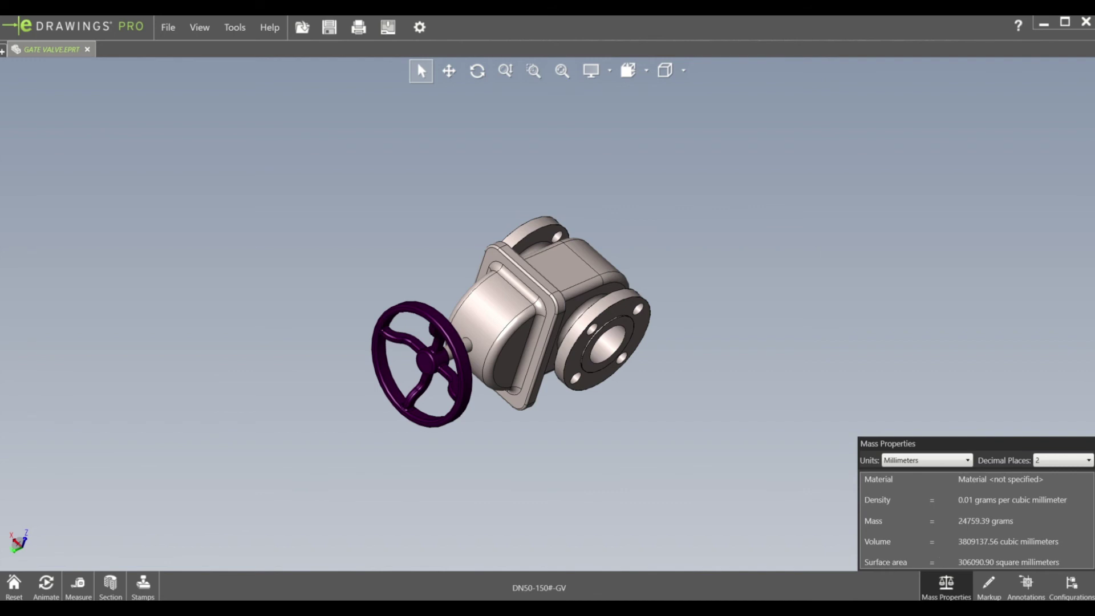
click(732, 354)
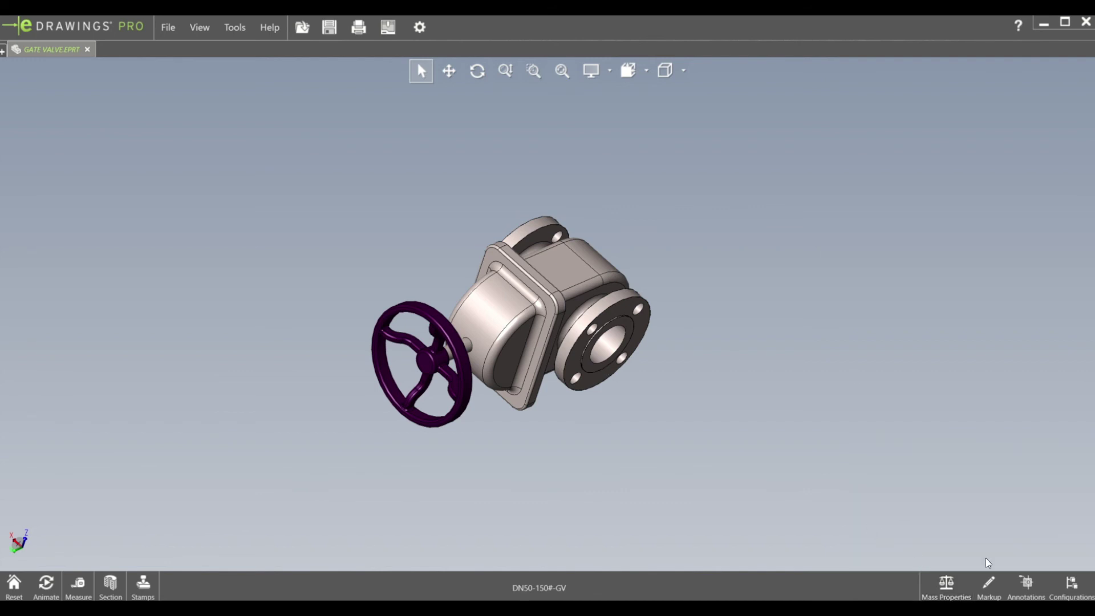
- Switch the valve configuration to DN80-150#-GV and on to DN100-150#-GV, and select the raised face around the flange bore
middle_drag(558, 317, 463, 423)
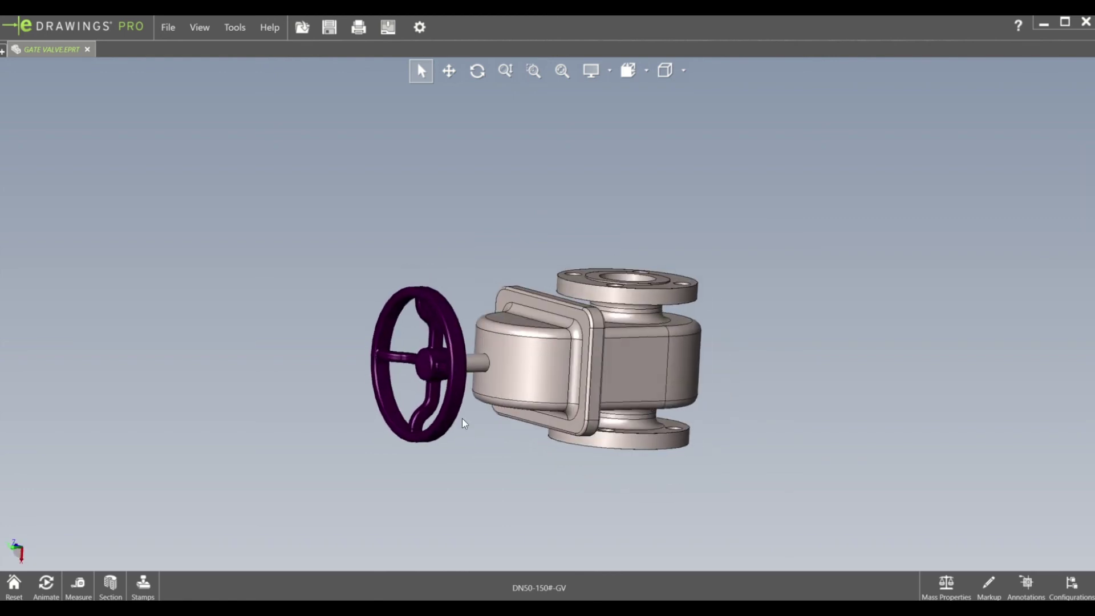
click(1072, 588)
click(1051, 478)
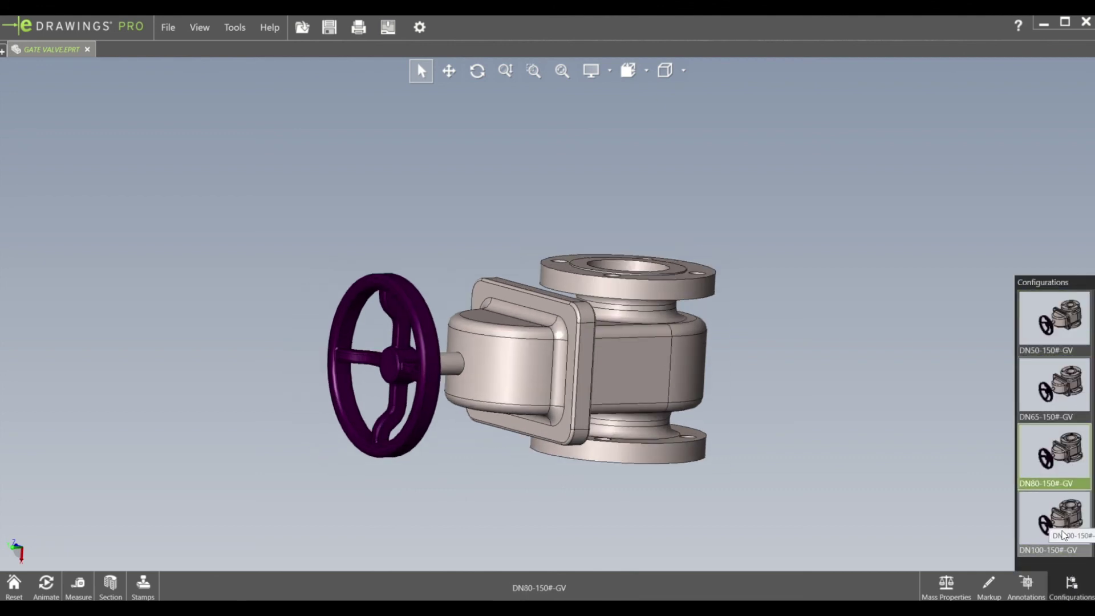
click(1056, 529)
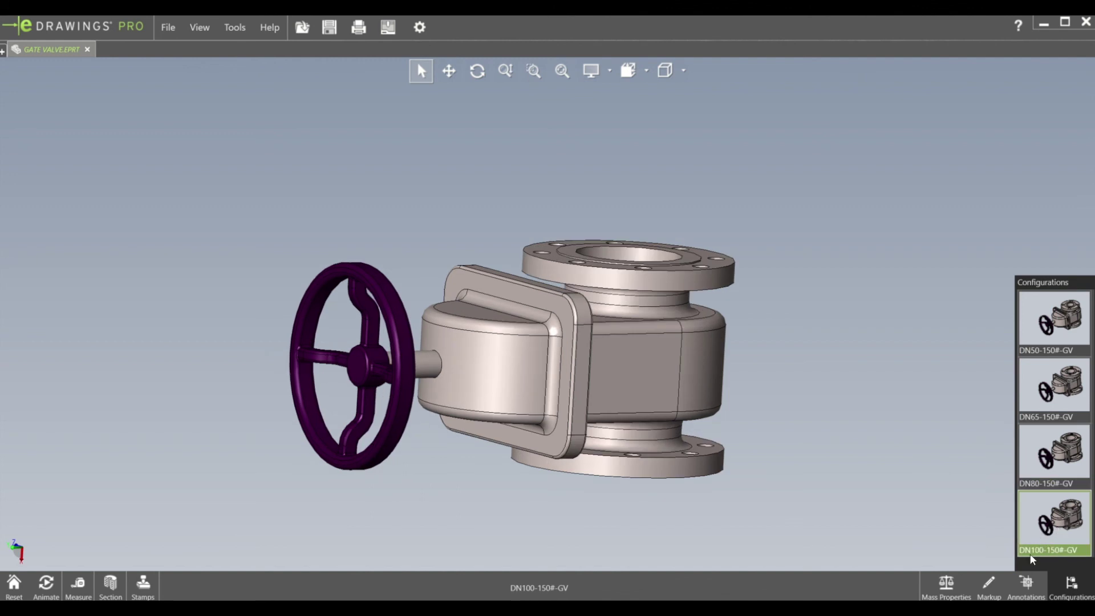
click(635, 260)
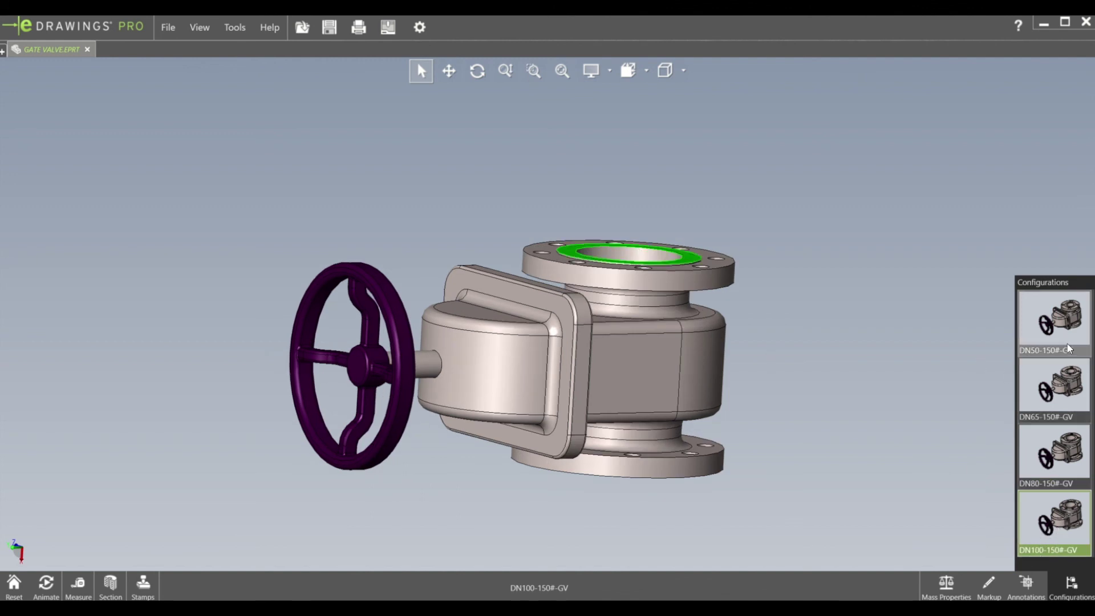
- Compare the other valve sizes by activating the smaller configurations, ending with DN65-150#-GV and DN50-150#-GV
click(1049, 451)
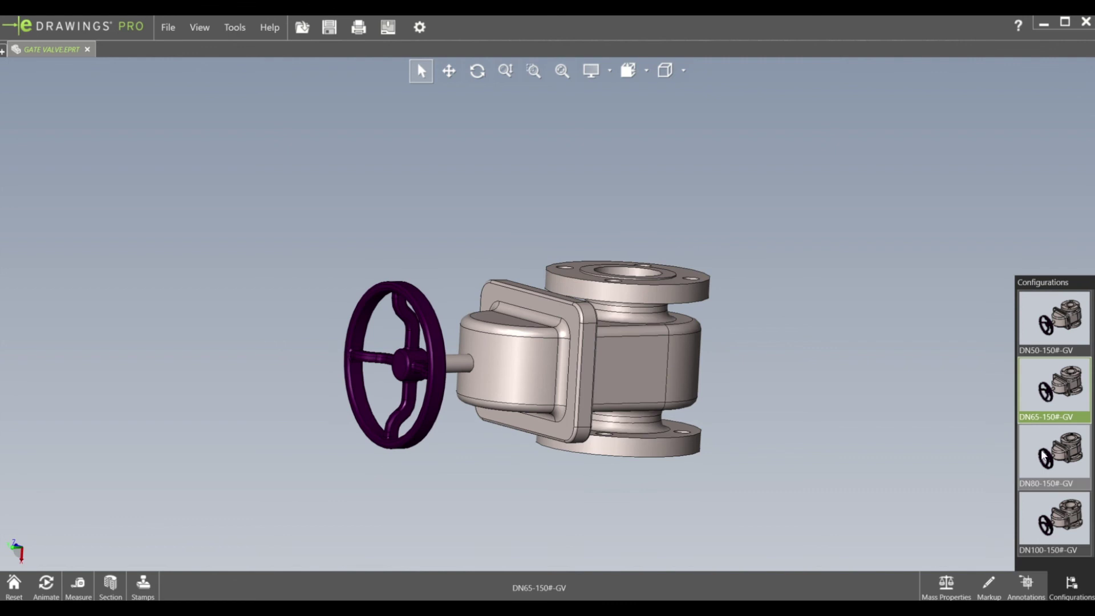
click(1039, 513)
click(1045, 386)
click(1047, 326)
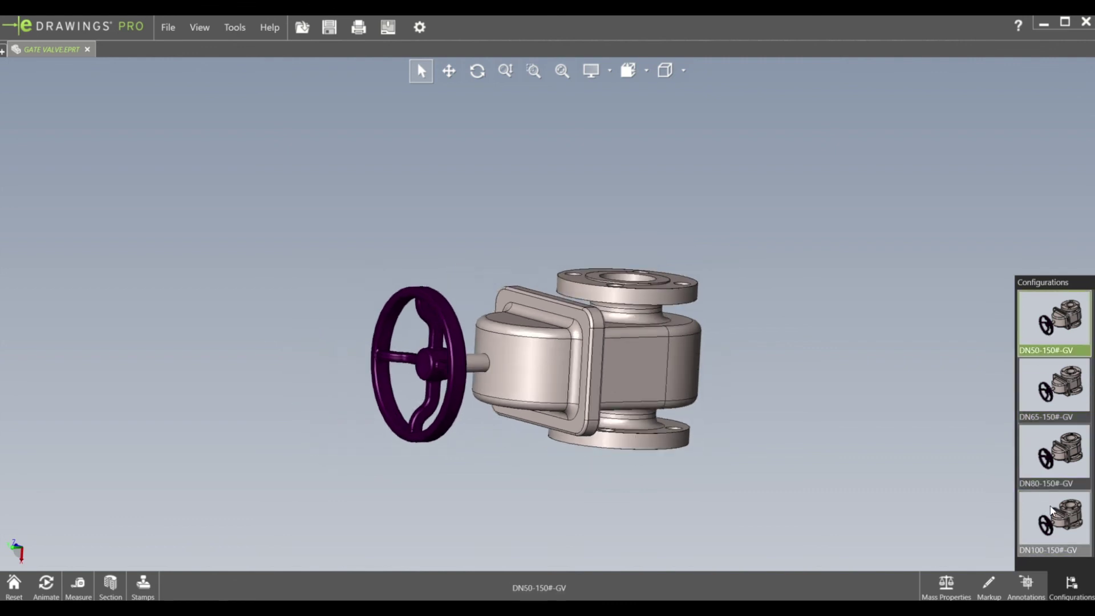
- Activate the DN100-150#-GV configuration and inspect the full valve with the configuration list closed
click(1050, 507)
click(650, 326)
scroll(811, 397, down, 3)
click(811, 397)
click(1072, 587)
middle_drag(511, 265, 496, 316)
scroll(496, 316, up, 2)
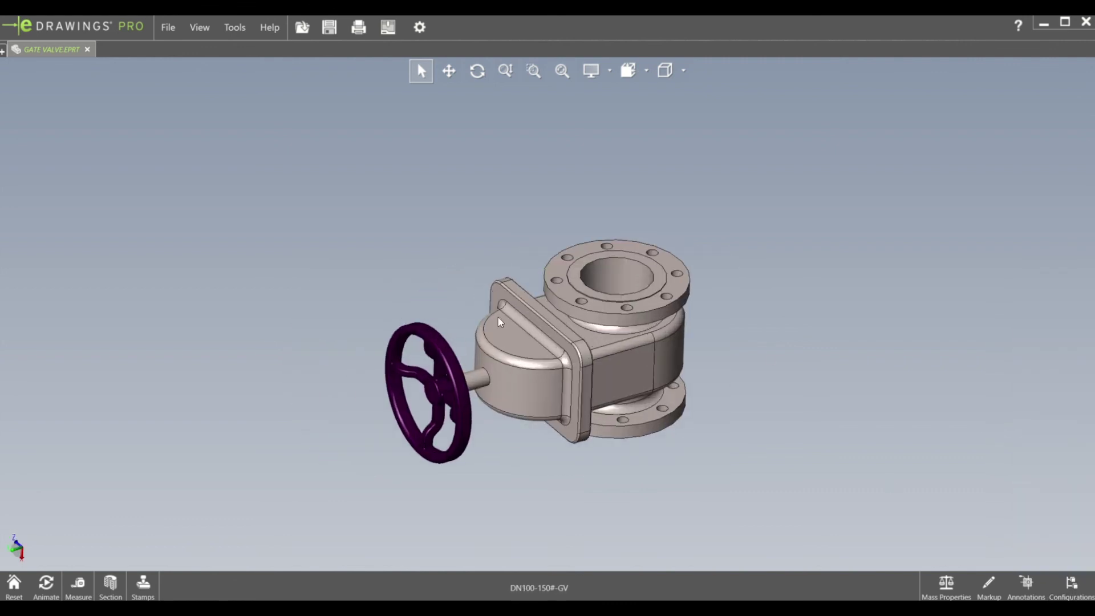
middle_drag(530, 393, 620, 465)
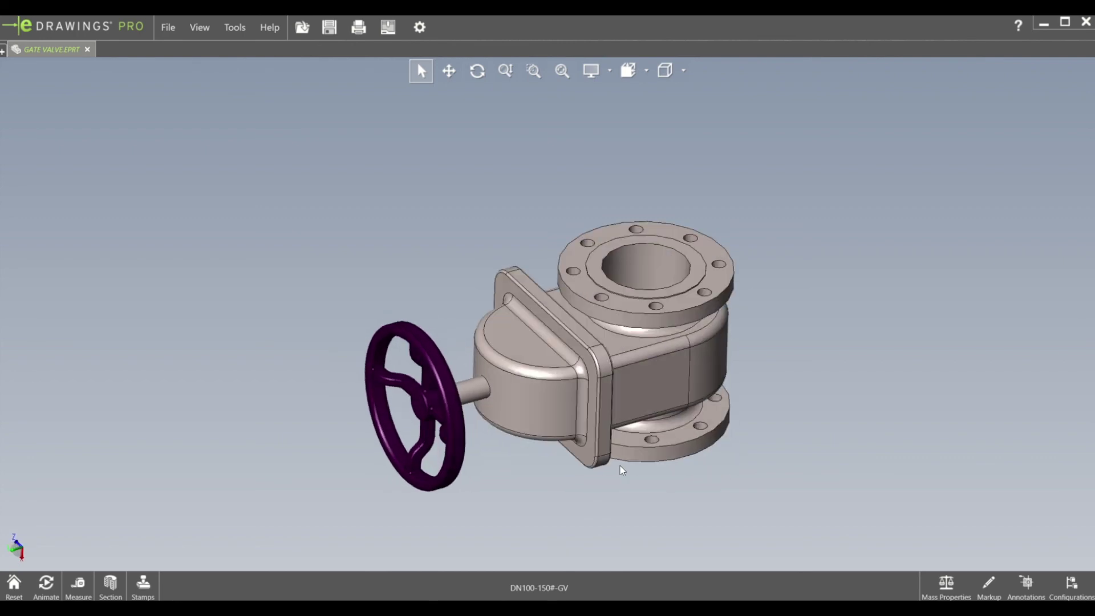
scroll(610, 413, down, 2)
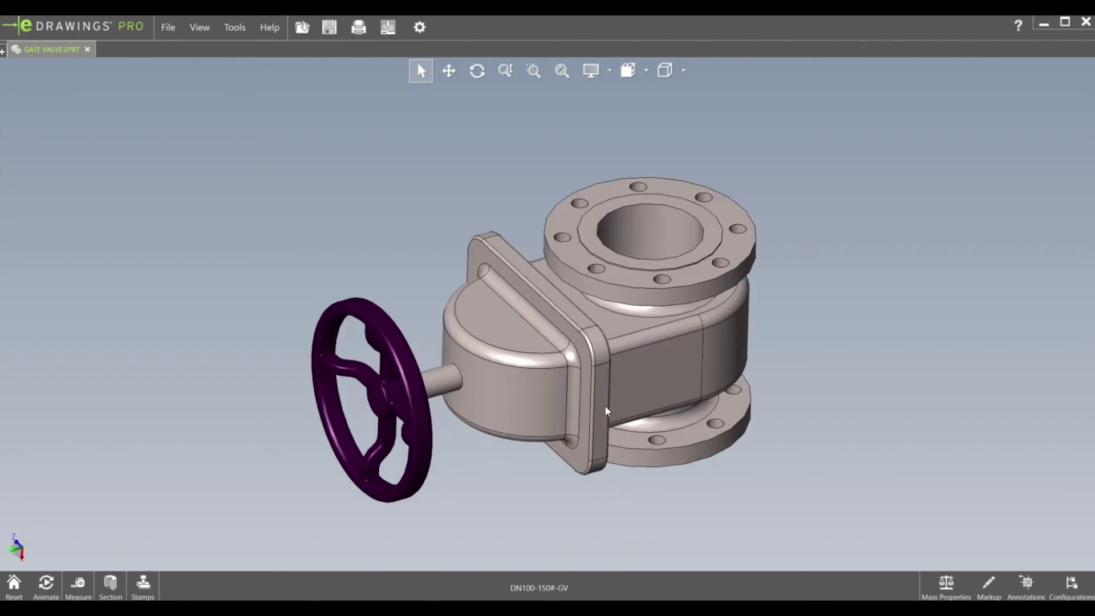